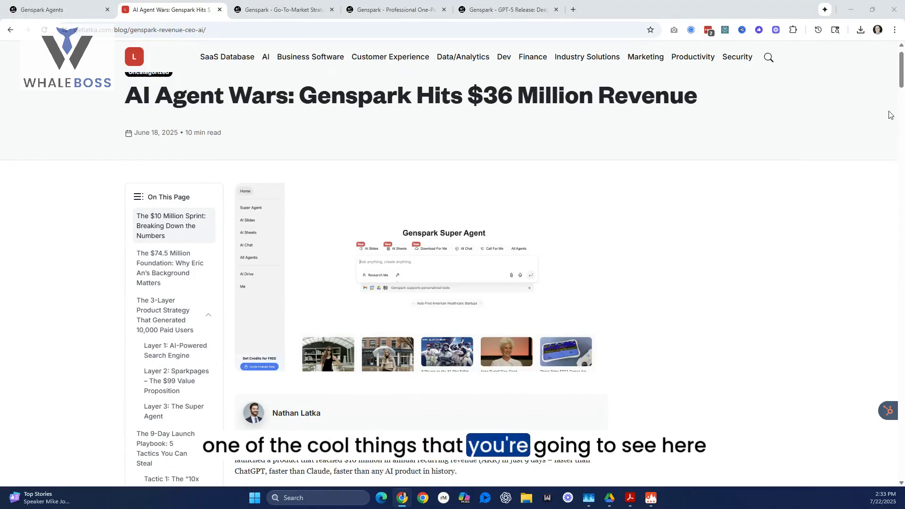
{"action": "scroll", "coordinate": [901, 85], "scroll_direction": "up", "scroll_amount": 1}
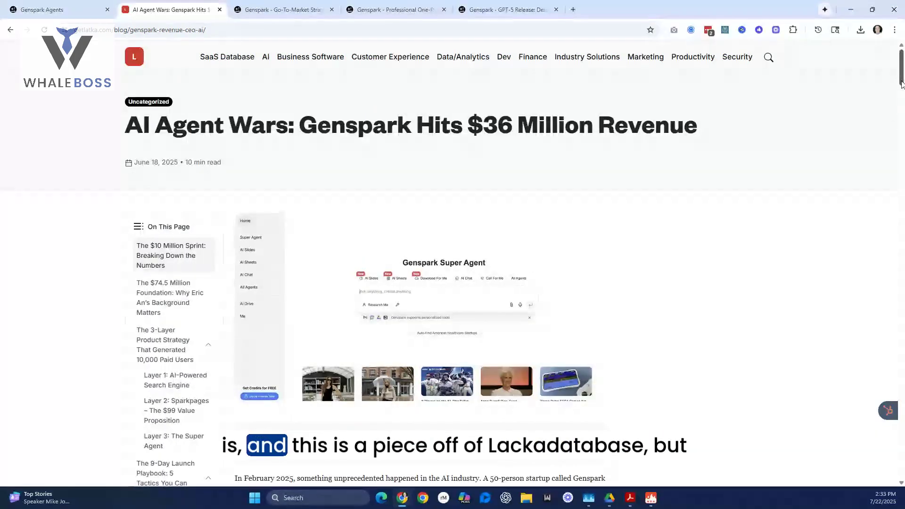
{"action": "left_click_drag", "start_coordinate": [901, 83], "coordinate": [902, 88]}
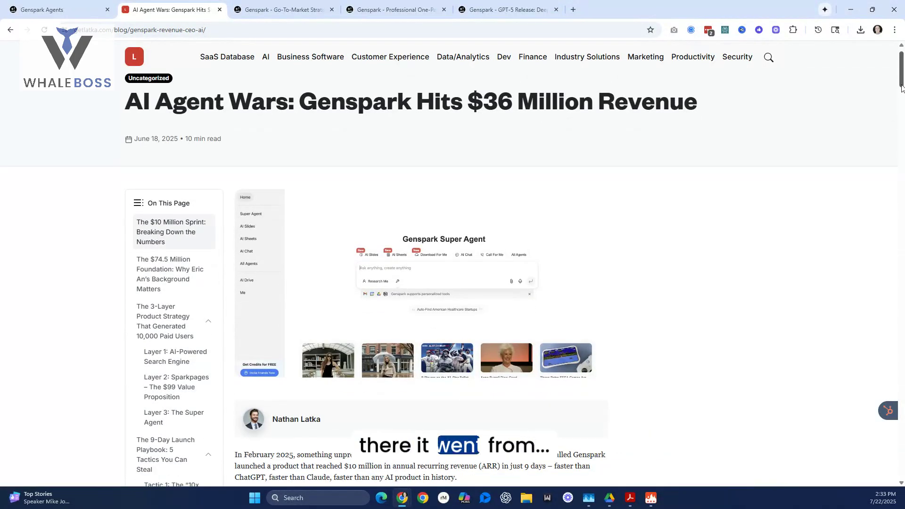
{"action": "left_click_drag", "start_coordinate": [902, 87], "coordinate": [901, 110]}
{"action": "scroll", "coordinate": [345, 225], "scroll_direction": "down", "scroll_amount": 2}
{"action": "scroll", "coordinate": [345, 225], "scroll_direction": "down", "scroll_amount": 1}
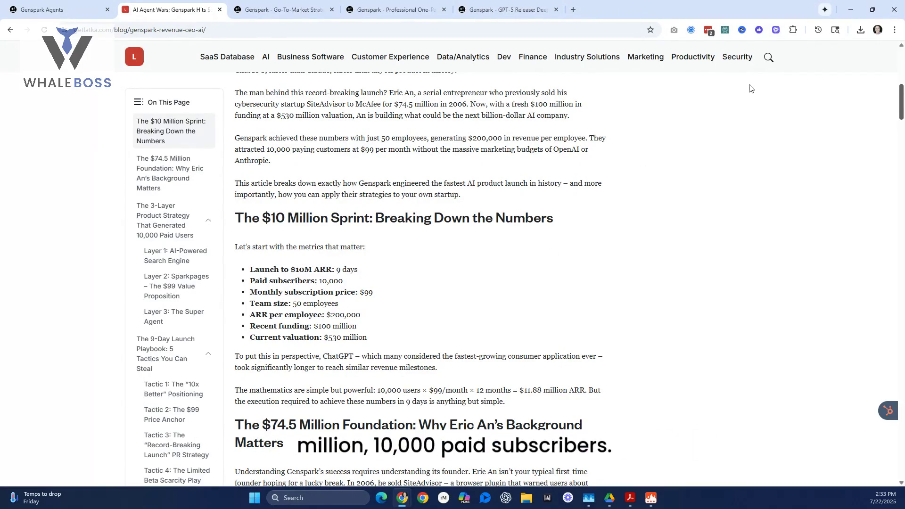
{"action": "scroll", "coordinate": [901, 108], "scroll_direction": "down", "scroll_amount": 1}
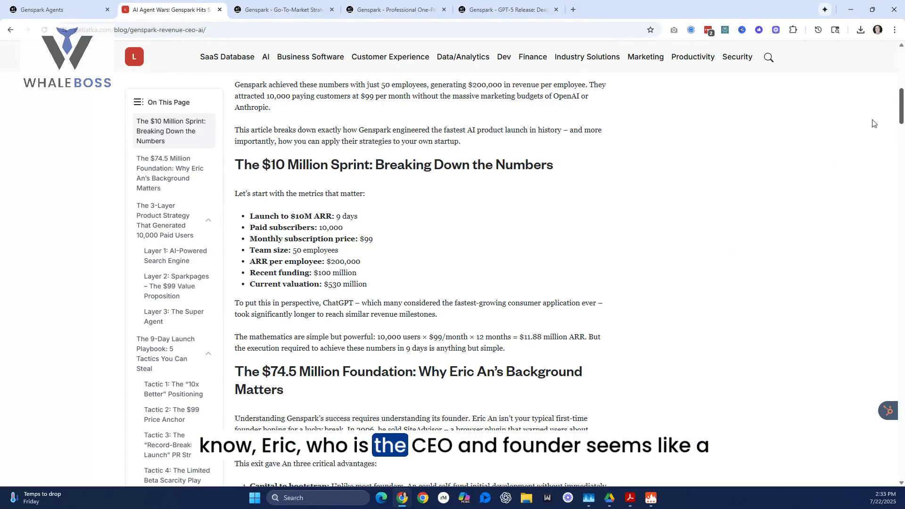
{"action": "scroll", "coordinate": [900, 107], "scroll_direction": "down", "scroll_amount": 1}
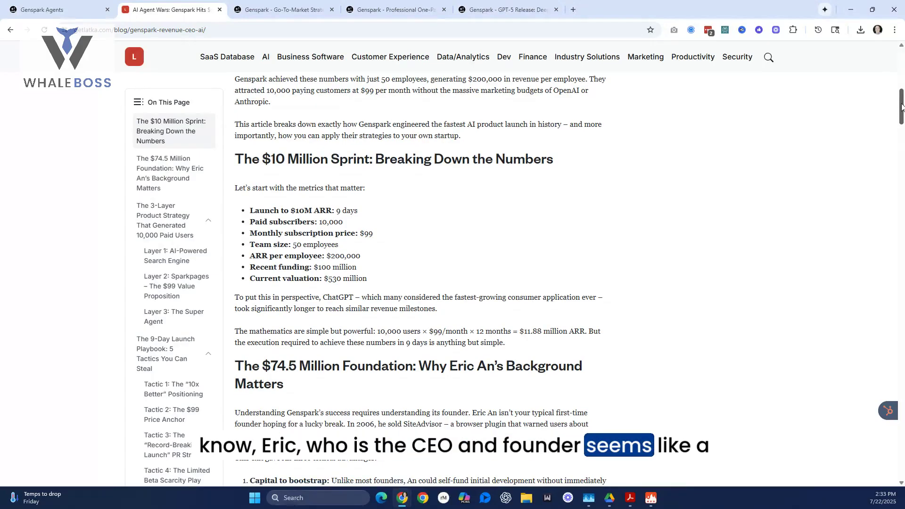
{"action": "scroll", "coordinate": [900, 106], "scroll_direction": "up", "scroll_amount": 3}
{"action": "scroll", "coordinate": [892, 104], "scroll_direction": "down", "scroll_amount": 2}
{"action": "scroll", "coordinate": [892, 104], "scroll_direction": "down", "scroll_amount": 3}
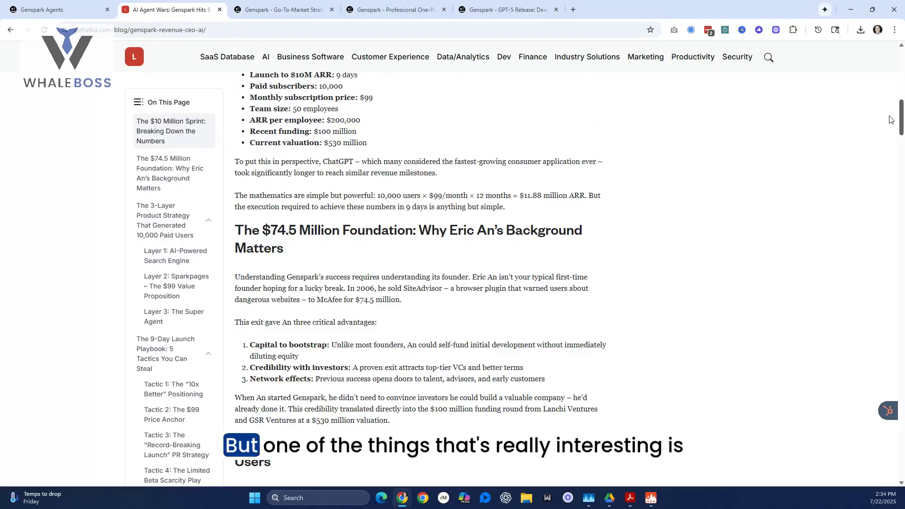
{"action": "scroll", "coordinate": [892, 104], "scroll_direction": "up", "scroll_amount": 7}
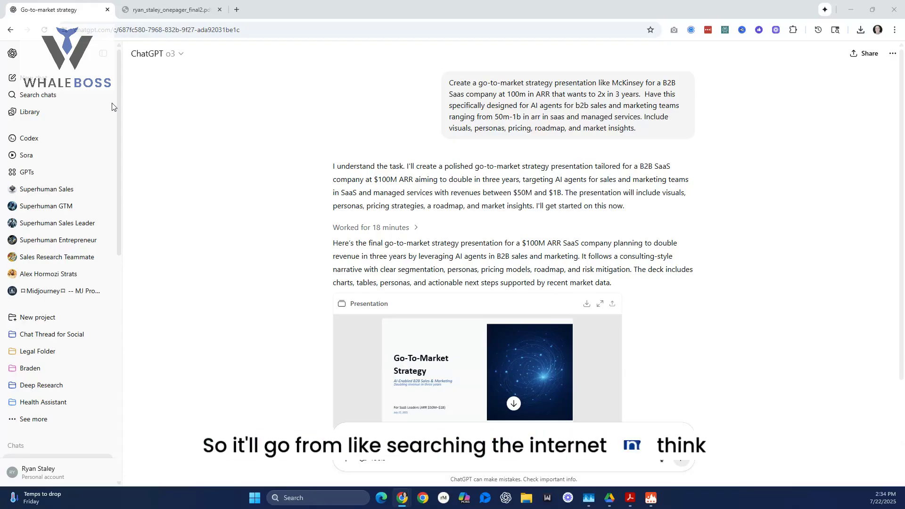
{"action": "mouse_move", "coordinate": [564, 104]}
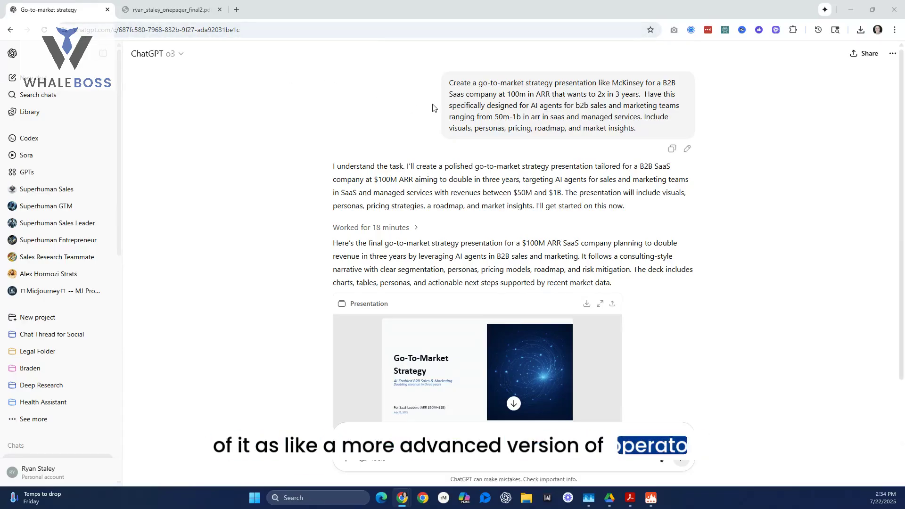
Step: Highlight the original GTM prompt text, then show and dismiss the tools list with Agent mode
{"action": "left_click_drag", "start_coordinate": [450, 83], "coordinate": [485, 83]}
{"action": "left_click_drag", "start_coordinate": [543, 89], "coordinate": [641, 106]}
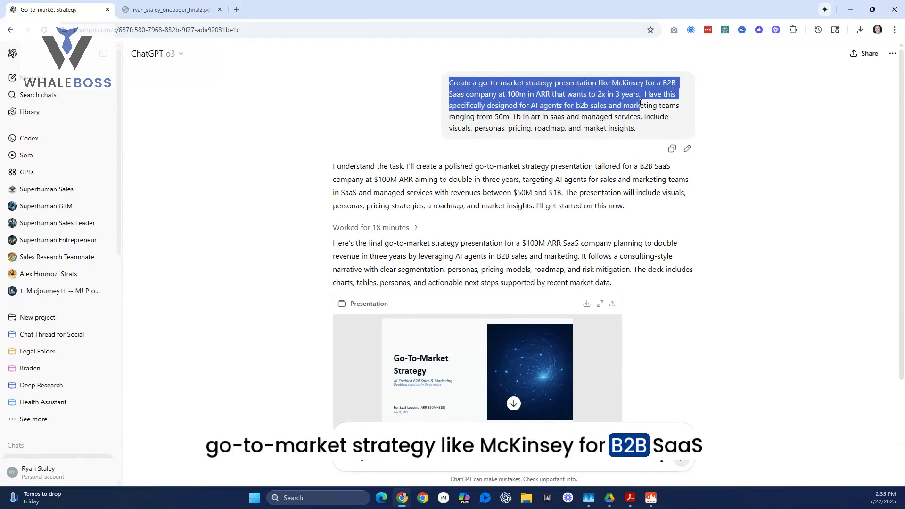
{"action": "mouse_move", "coordinate": [640, 107]}
{"action": "left_mouse_down"}
{"action": "mouse_move", "coordinate": [661, 125]}
{"action": "mouse_move", "coordinate": [582, 134]}
{"action": "left_mouse_up"}
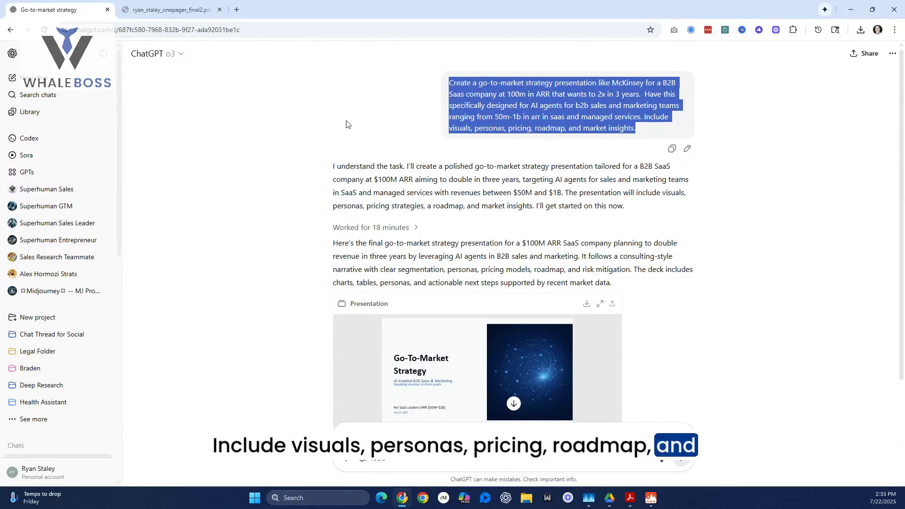
{"action": "left_click", "coordinate": [430, 115]}
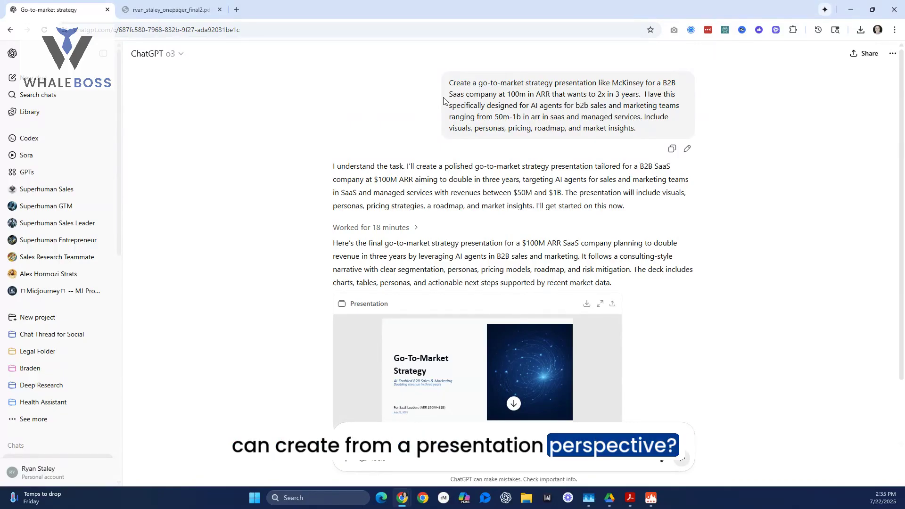
{"action": "left_click", "coordinate": [374, 458]}
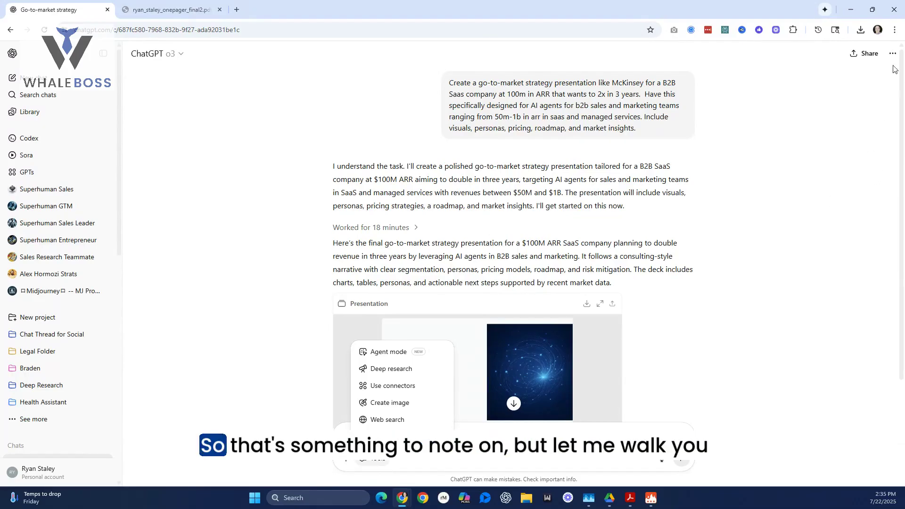
{"action": "left_click", "coordinate": [901, 84]}
{"action": "scroll", "coordinate": [901, 84], "scroll_direction": "down", "scroll_amount": 1}
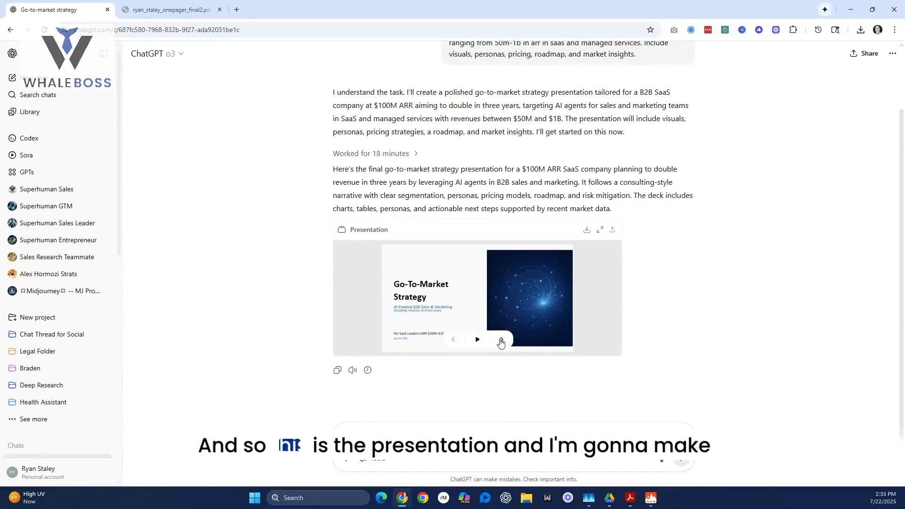
Step: Preview the deck full screen and view slides 2-6, Agenda through Product & Value Proposition
{"action": "left_click", "coordinate": [599, 231]}
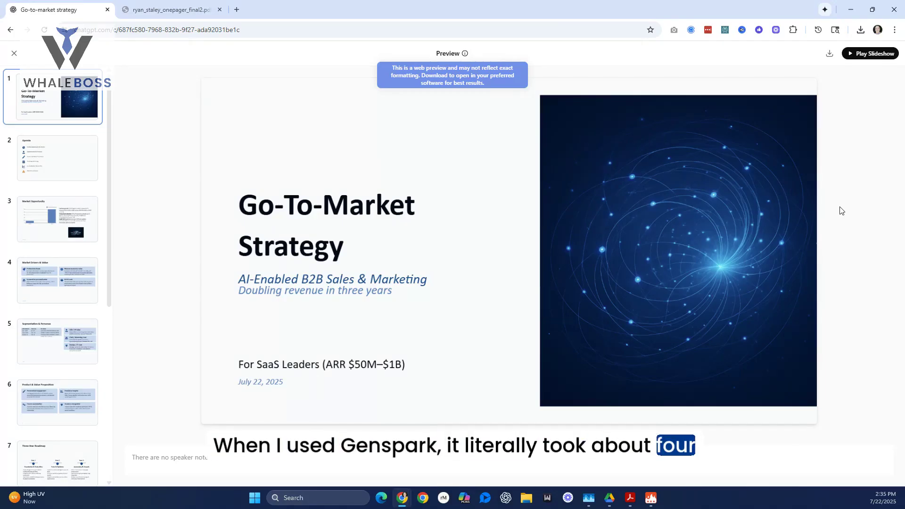
{"action": "left_click", "coordinate": [46, 162]}
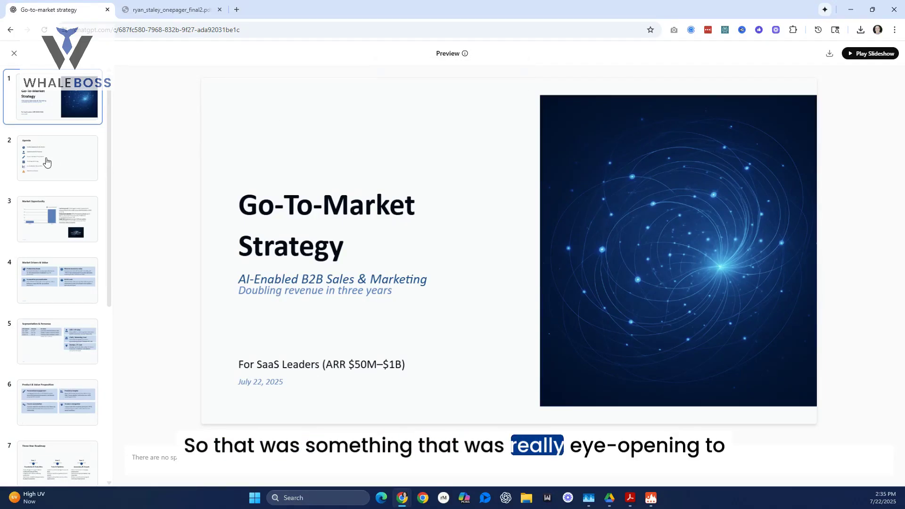
{"action": "left_click", "coordinate": [44, 225]}
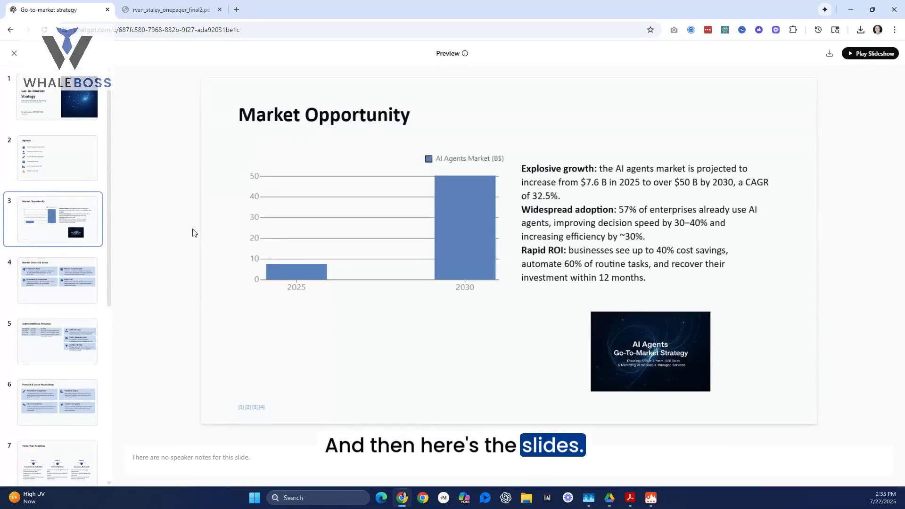
{"action": "left_click", "coordinate": [52, 287]}
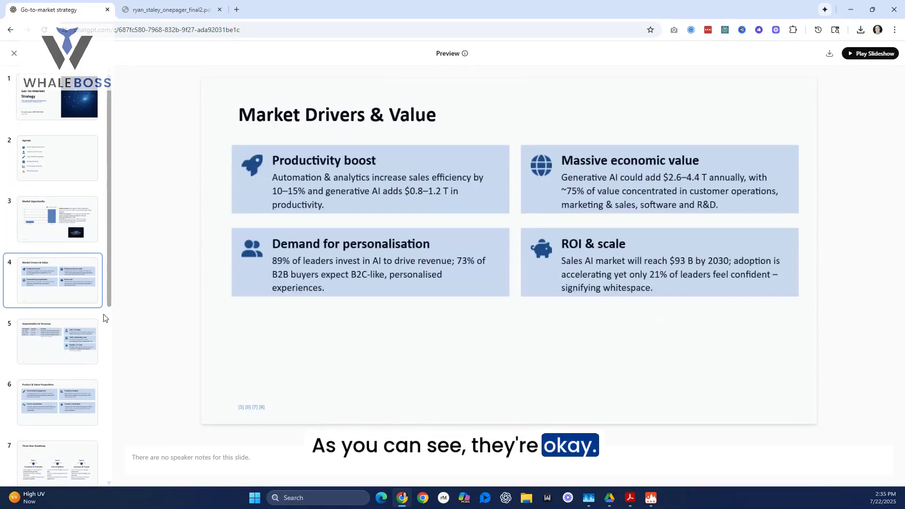
{"action": "left_click", "coordinate": [60, 357]}
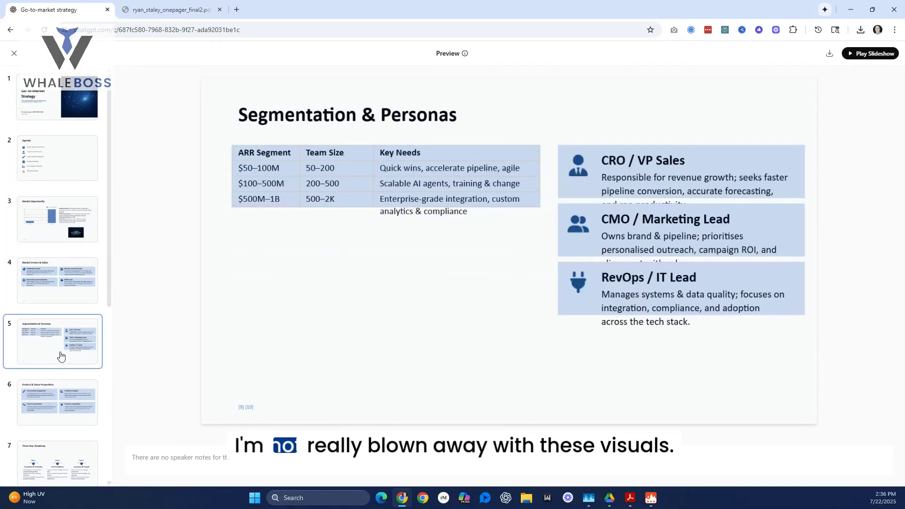
{"action": "left_click", "coordinate": [51, 396]}
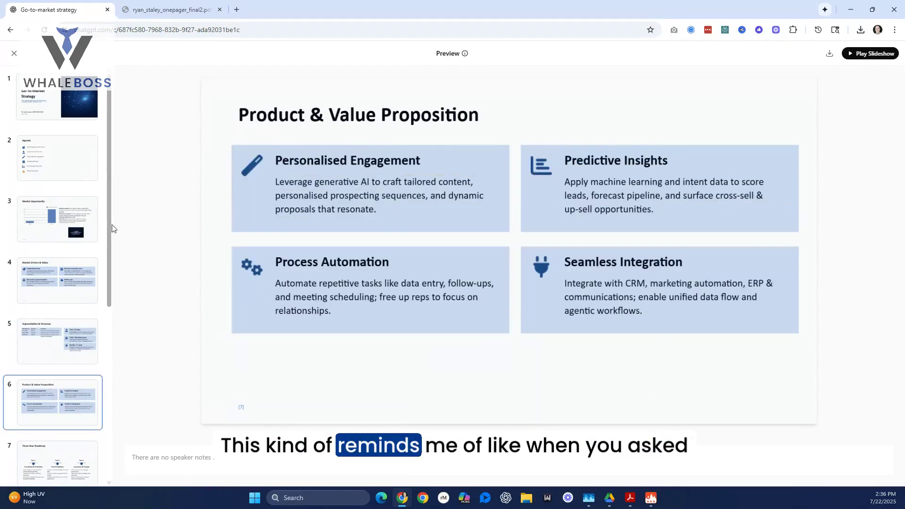
{"action": "left_click_drag", "start_coordinate": [110, 231], "coordinate": [105, 374]}
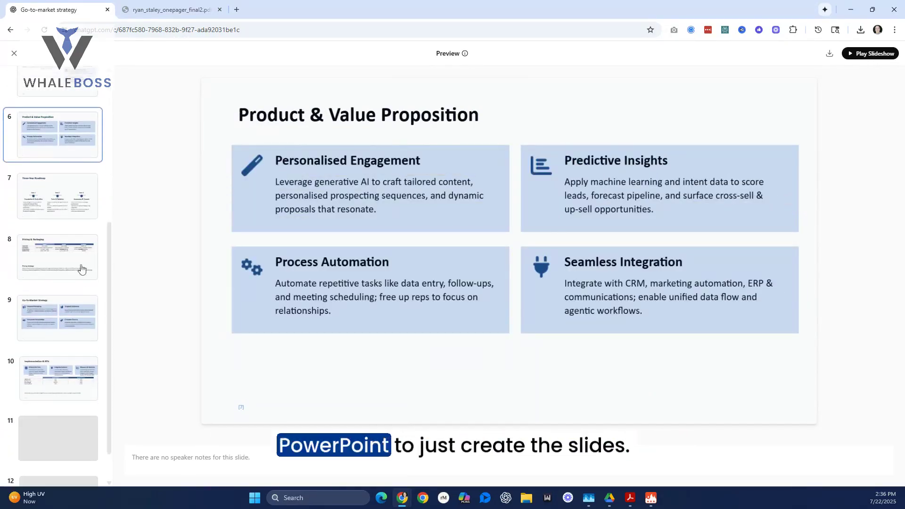
Step: View slides 7-11, Three-Year Roadmap through Risks & Mitigation
{"action": "left_click", "coordinate": [50, 182]}
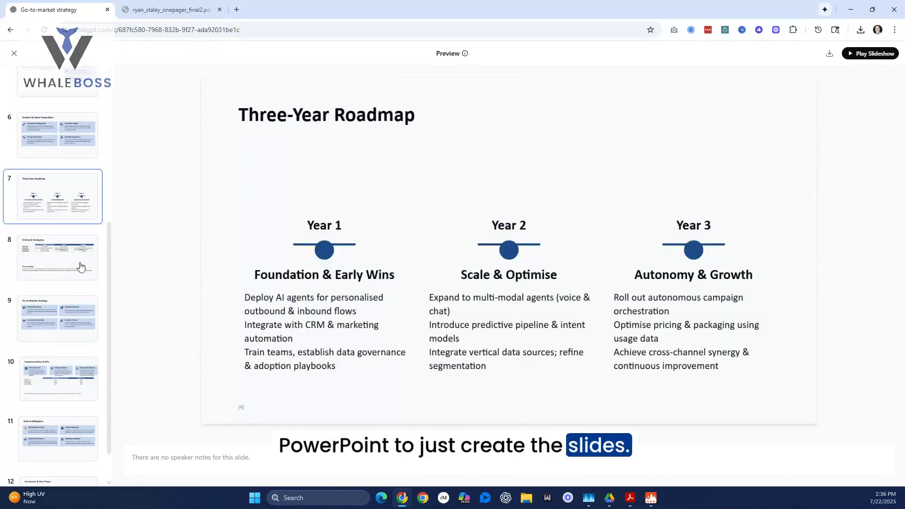
{"action": "left_click", "coordinate": [81, 267]}
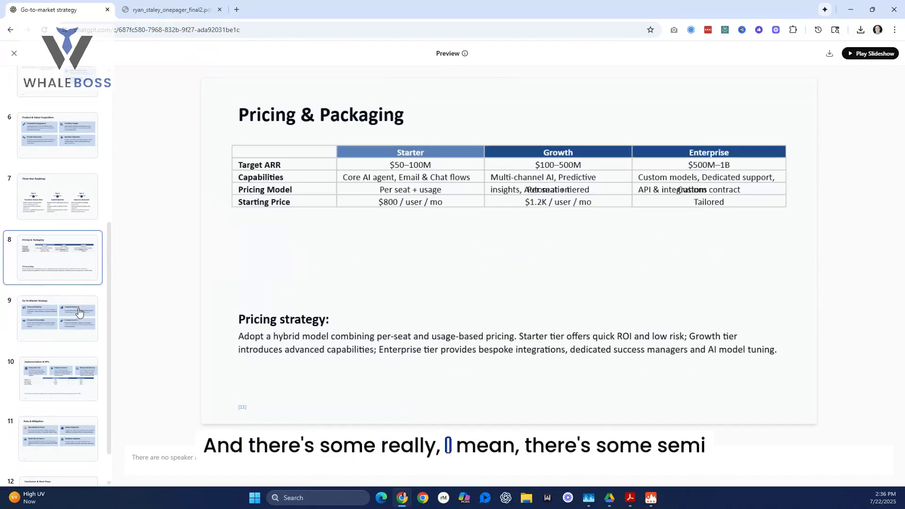
{"action": "left_click", "coordinate": [79, 318]}
{"action": "left_click", "coordinate": [48, 394]}
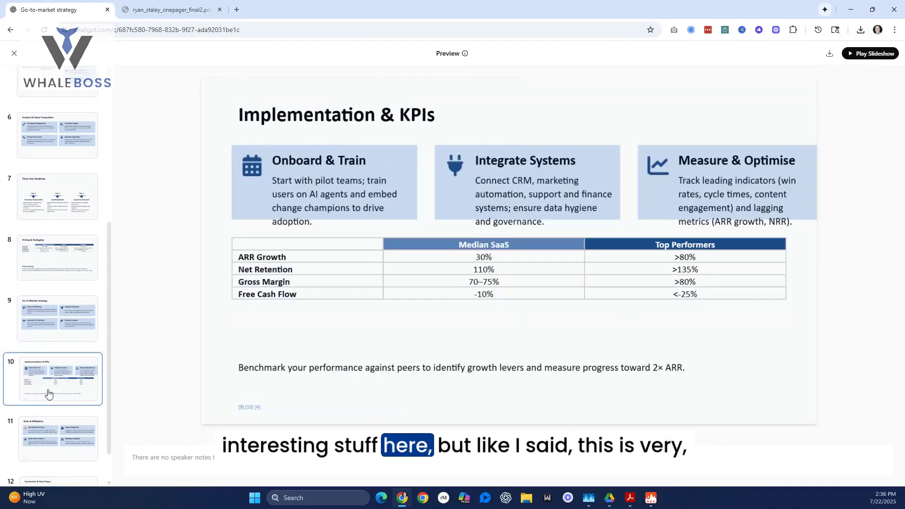
{"action": "left_click", "coordinate": [50, 431]}
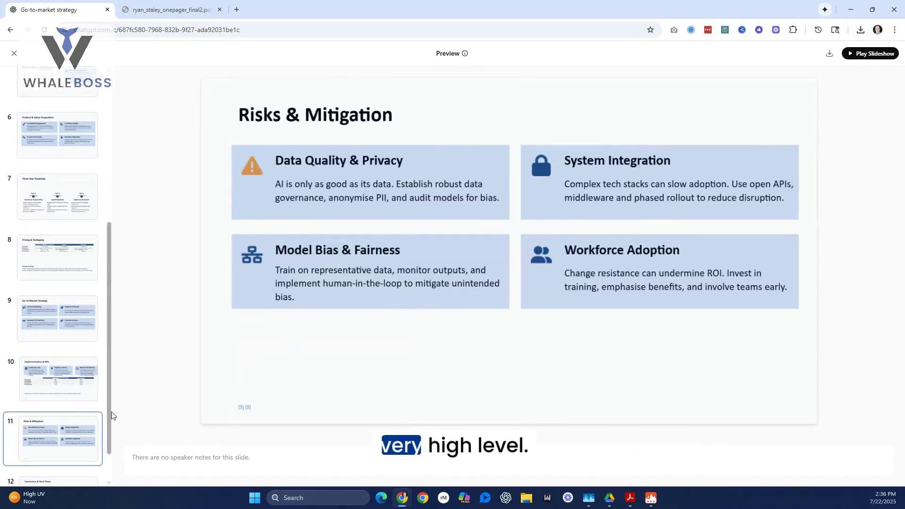
{"action": "scroll", "coordinate": [112, 420], "scroll_direction": "down", "scroll_amount": 1}
{"action": "left_click_drag", "start_coordinate": [112, 422], "coordinate": [111, 222]}
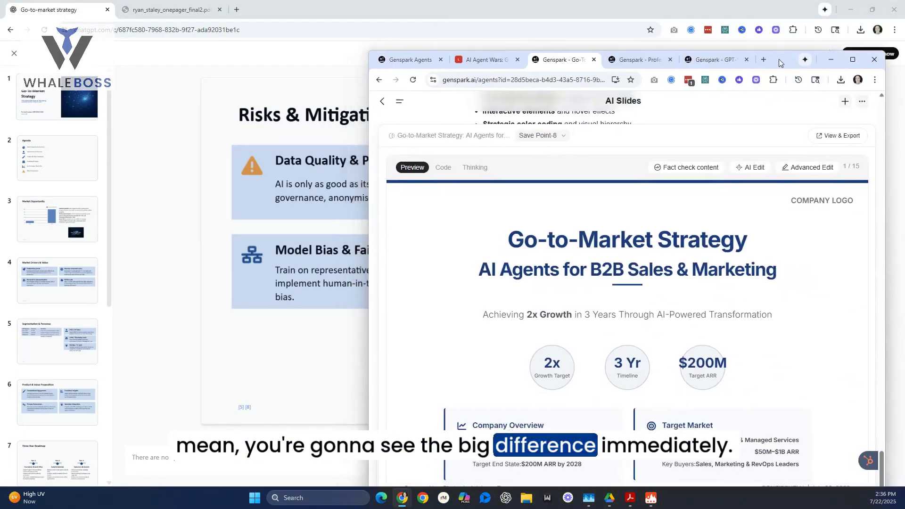
Step: Maximize the Genspark window and focus the chat input for a new slides request
{"action": "left_click", "coordinate": [852, 59]}
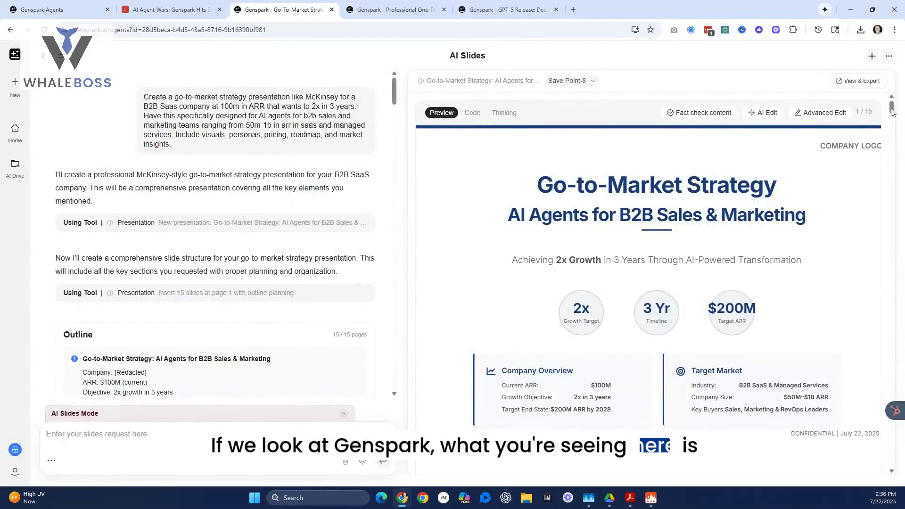
{"action": "left_click_drag", "start_coordinate": [892, 113], "coordinate": [891, 118]}
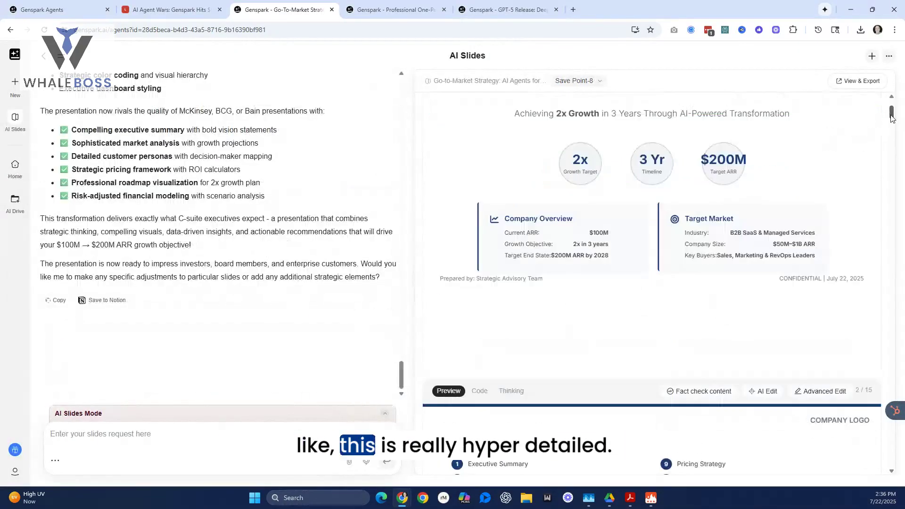
{"action": "left_click", "coordinate": [298, 420]}
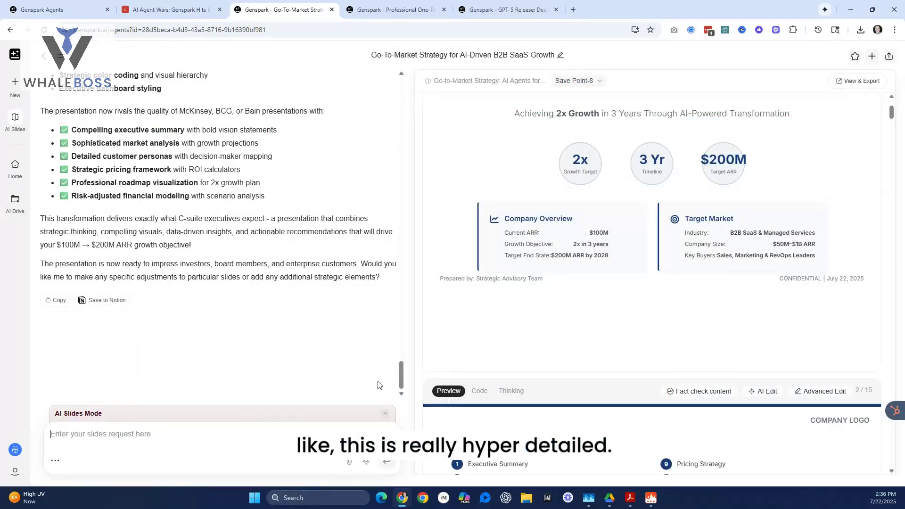
{"action": "mouse_move", "coordinate": [402, 370]}
{"action": "left_mouse_down"}
{"action": "mouse_move", "coordinate": [388, 95]}
{"action": "mouse_move", "coordinate": [397, 106]}
{"action": "left_mouse_up"}
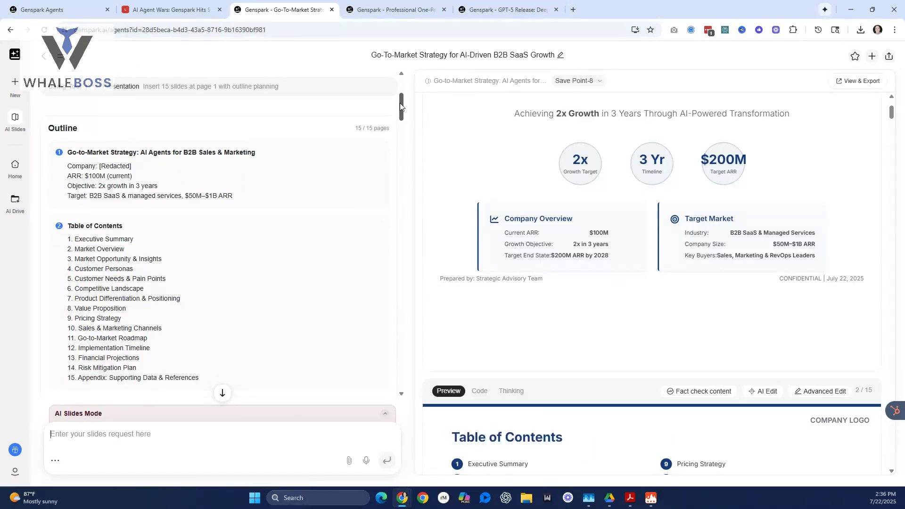
{"action": "left_click_drag", "start_coordinate": [400, 107], "coordinate": [416, 274]}
{"action": "scroll", "coordinate": [413, 211], "scroll_direction": "down", "scroll_amount": 1}
{"action": "scroll", "coordinate": [415, 247], "scroll_direction": "down", "scroll_amount": 1}
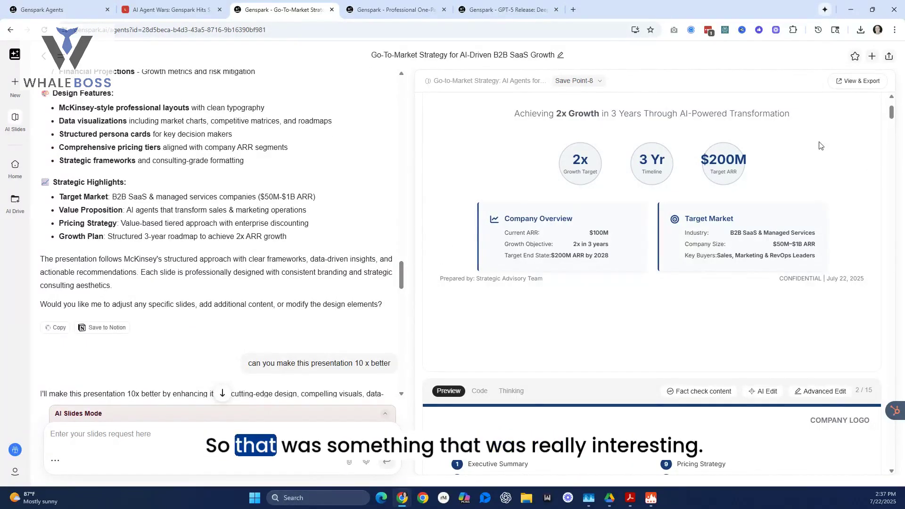
{"action": "mouse_move", "coordinate": [893, 113]}
{"action": "left_mouse_down"}
{"action": "mouse_move", "coordinate": [893, 103]}
{"action": "mouse_move", "coordinate": [892, 138]}
{"action": "left_mouse_up"}
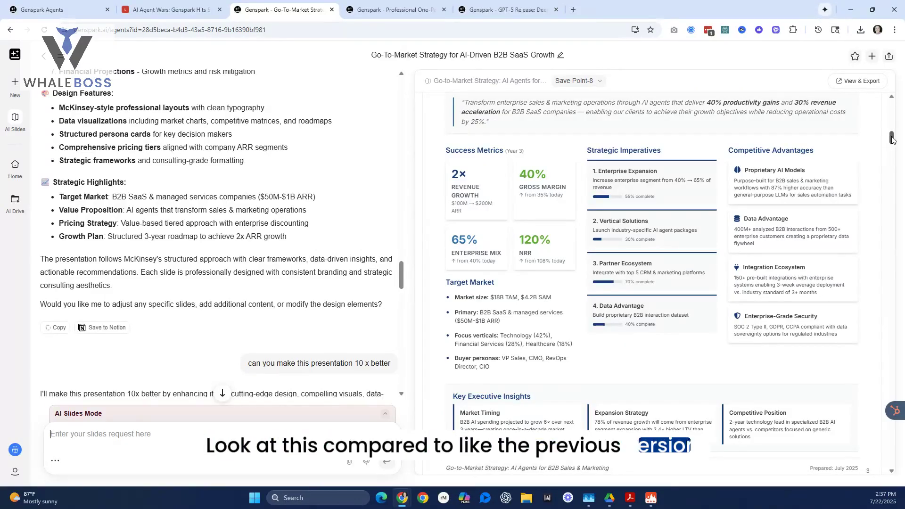
{"action": "left_click_drag", "start_coordinate": [892, 139], "coordinate": [893, 159]}
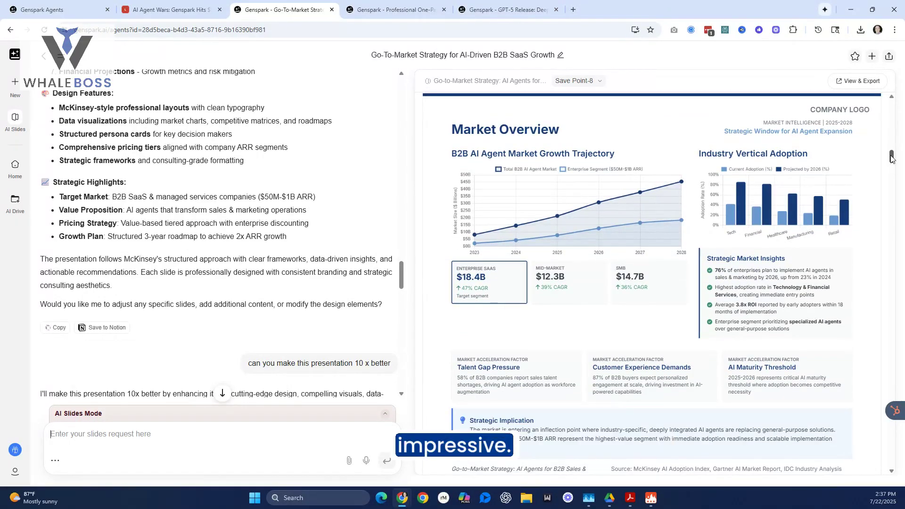
{"action": "left_click_drag", "start_coordinate": [893, 158], "coordinate": [888, 255]}
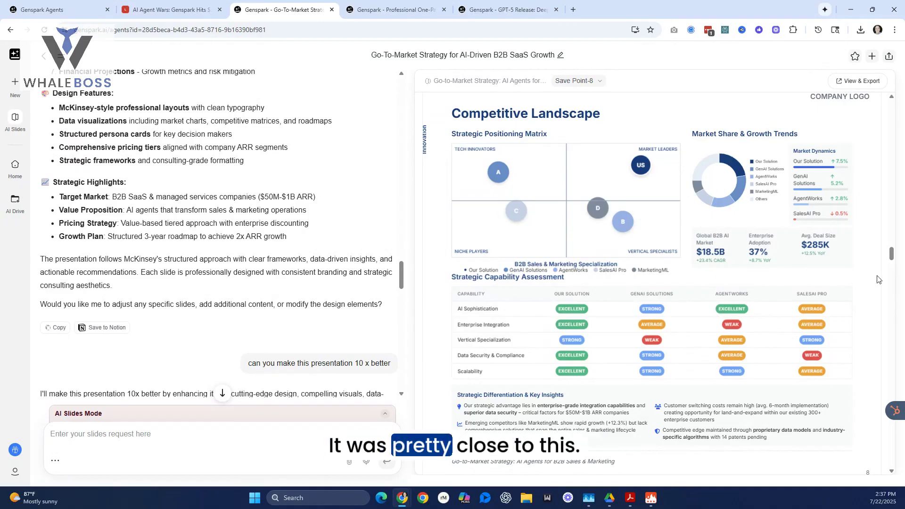
{"action": "left_click_drag", "start_coordinate": [891, 254], "coordinate": [893, 310]}
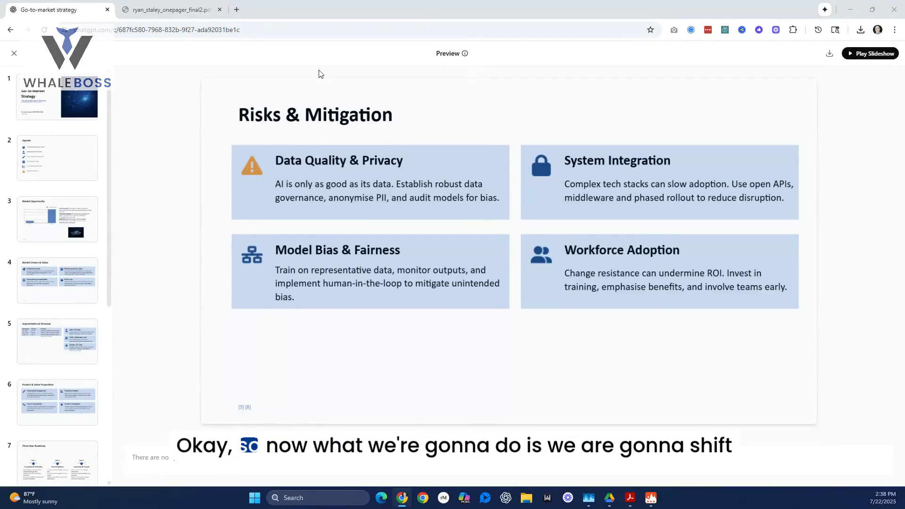
Step: Move Genspark aside and switch ChatGPT to the 'YouTube video outline' conversation
{"action": "left_click_drag", "start_coordinate": [673, 11], "coordinate": [677, 11]}
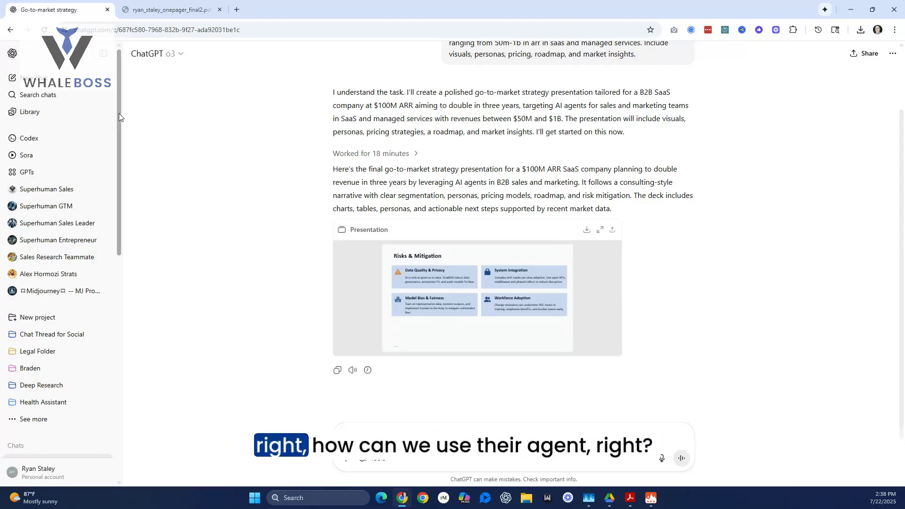
{"action": "left_click_drag", "start_coordinate": [120, 119], "coordinate": [124, 230]}
{"action": "left_click", "coordinate": [45, 232]}
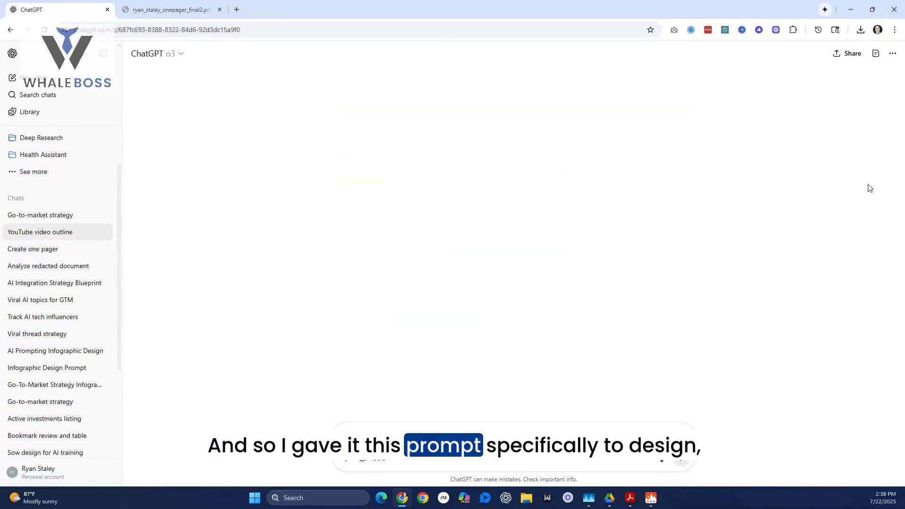
{"action": "left_click", "coordinate": [901, 95]}
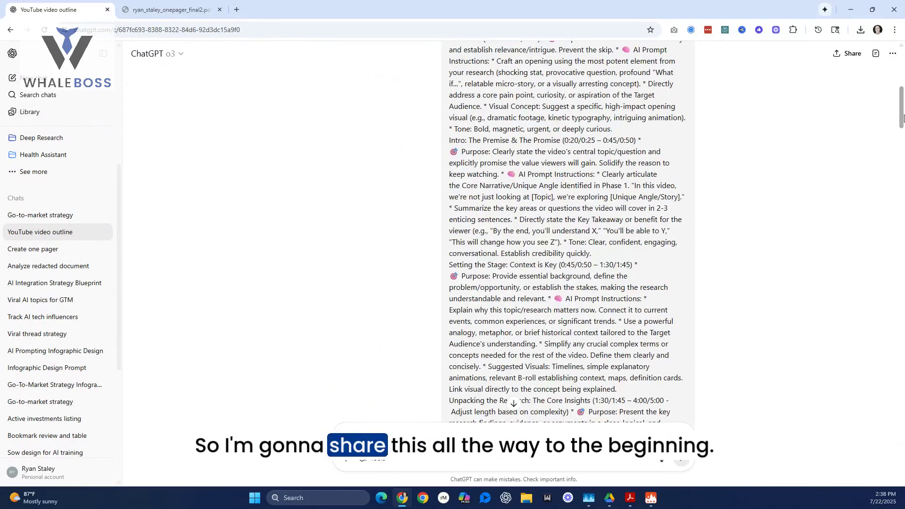
{"action": "scroll", "coordinate": [730, 122], "scroll_direction": "up", "scroll_amount": 5}
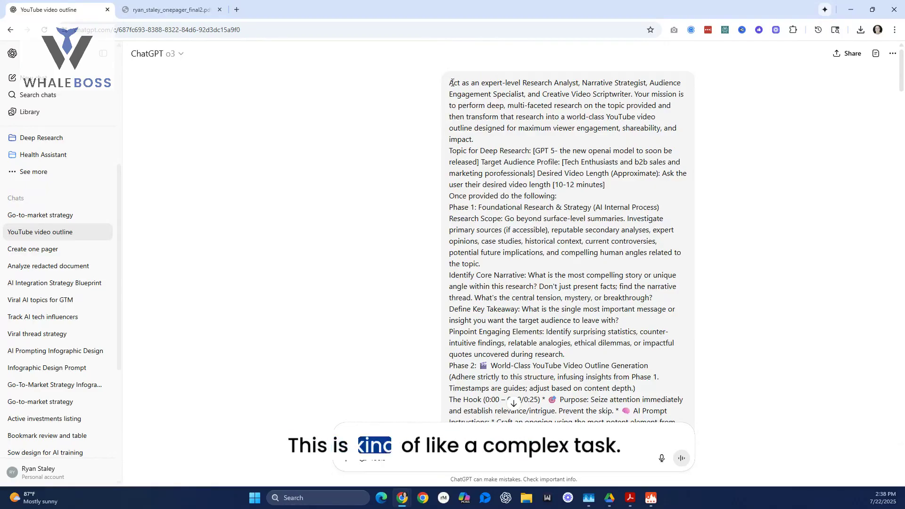
{"action": "left_click_drag", "start_coordinate": [451, 83], "coordinate": [489, 83]}
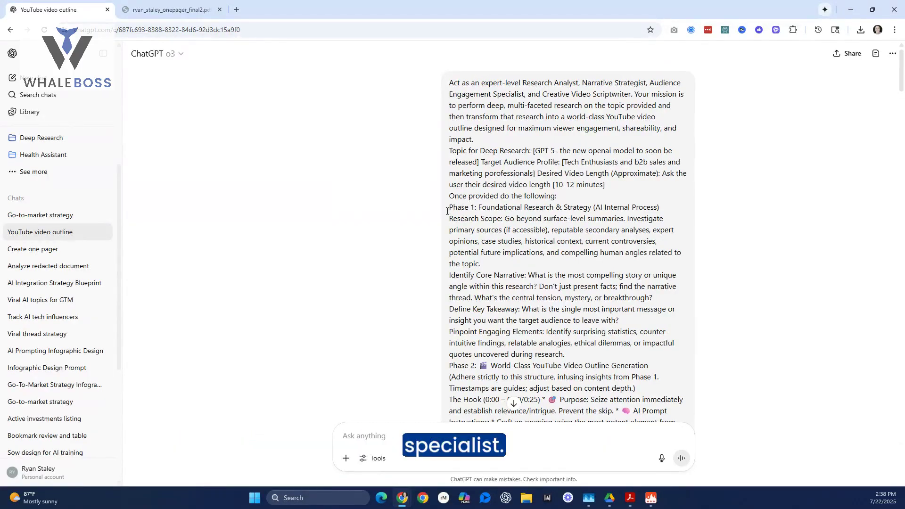
{"action": "left_click_drag", "start_coordinate": [454, 208], "coordinate": [664, 206]}
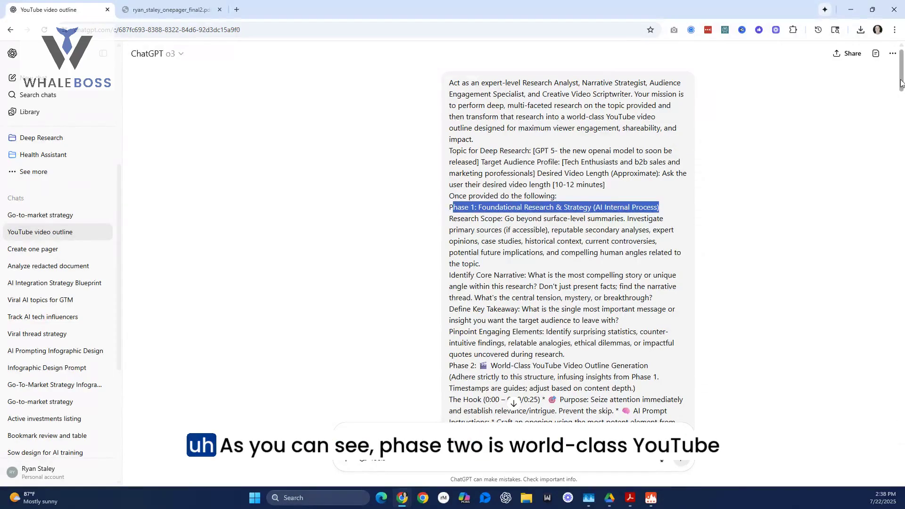
{"action": "left_click_drag", "start_coordinate": [902, 84], "coordinate": [901, 99]}
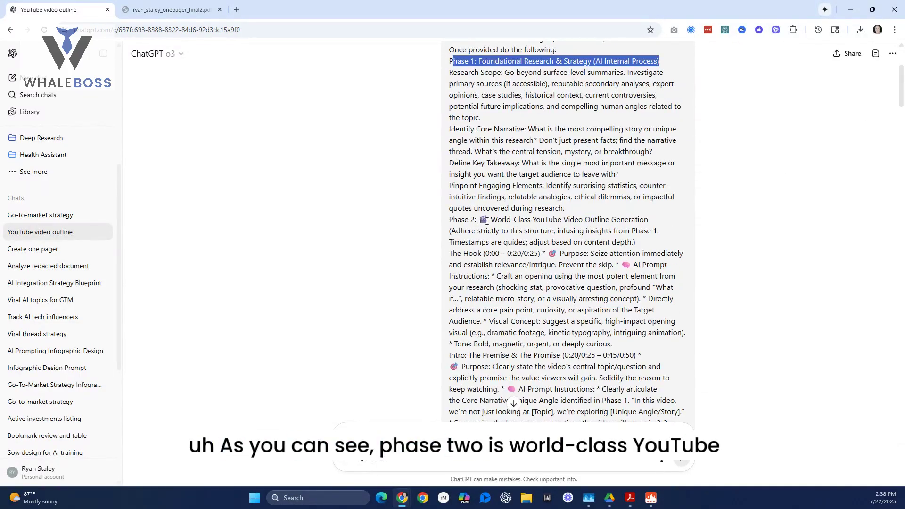
{"action": "left_click_drag", "start_coordinate": [492, 221], "coordinate": [500, 221]}
{"action": "left_click_drag", "start_coordinate": [599, 221], "coordinate": [650, 223]}
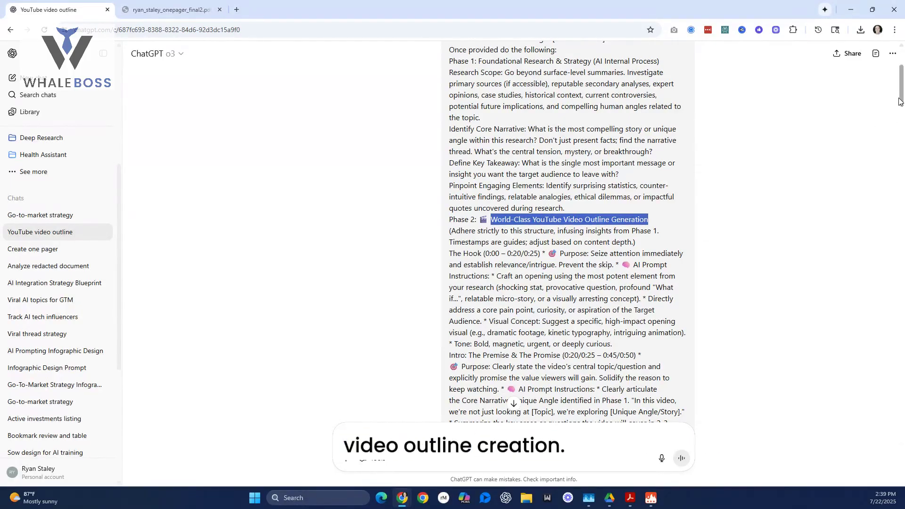
{"action": "left_click_drag", "start_coordinate": [900, 101], "coordinate": [901, 127]}
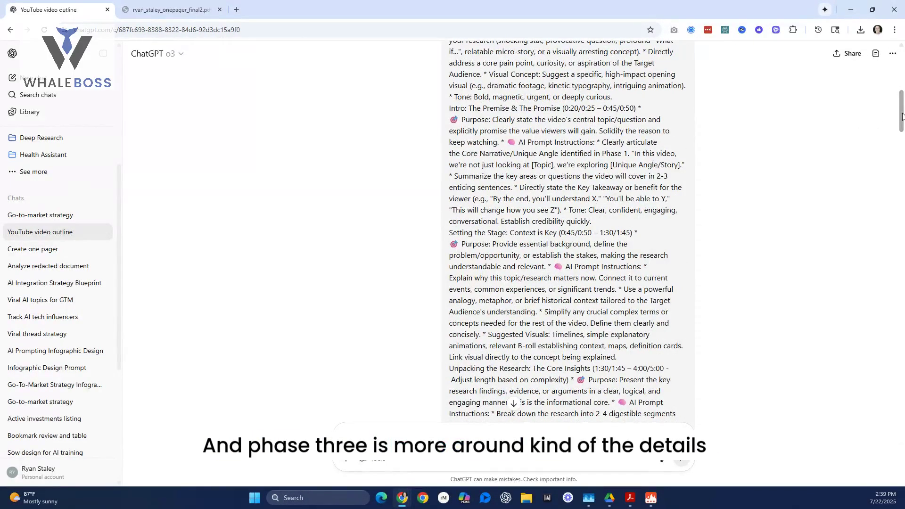
{"action": "mouse_move", "coordinate": [902, 128]}
{"action": "left_mouse_down"}
{"action": "mouse_move", "coordinate": [903, 176]}
{"action": "mouse_move", "coordinate": [903, 97]}
{"action": "mouse_move", "coordinate": [903, 210]}
{"action": "mouse_move", "coordinate": [903, 203]}
{"action": "left_mouse_up"}
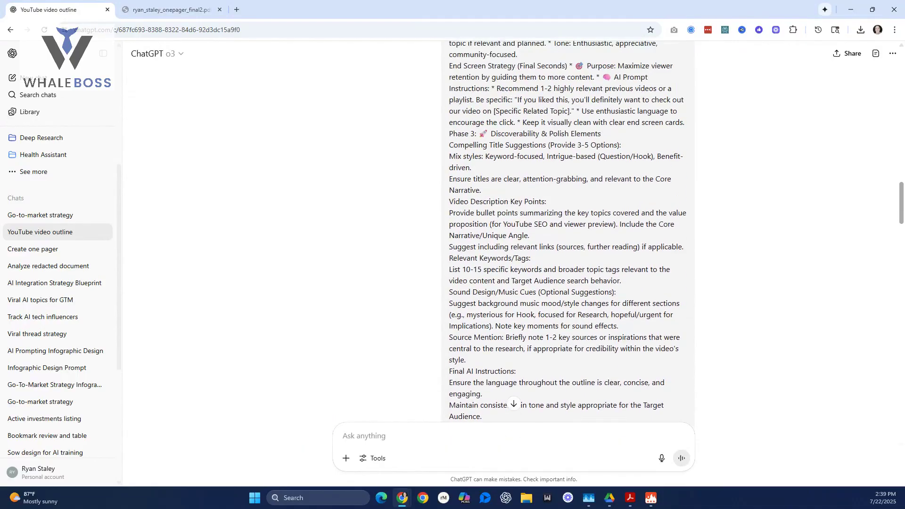
{"action": "left_click_drag", "start_coordinate": [490, 134], "coordinate": [501, 135]}
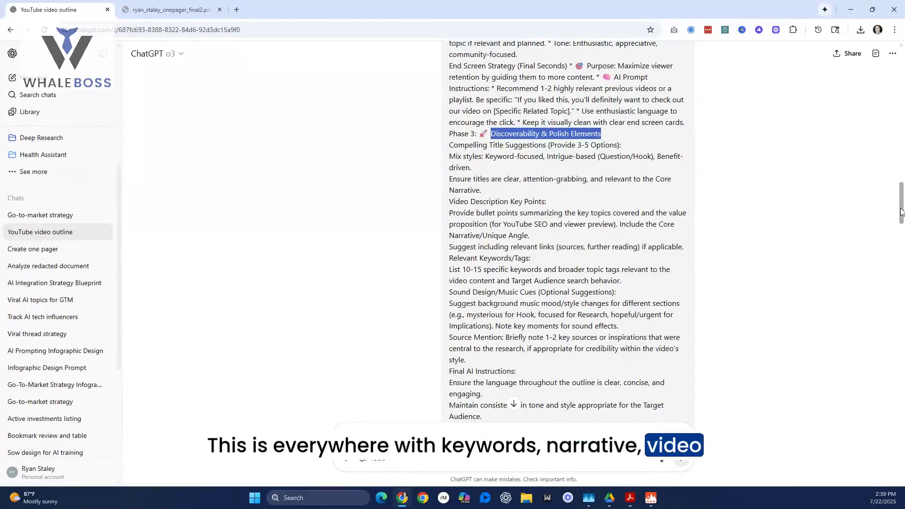
{"action": "scroll", "coordinate": [901, 216], "scroll_direction": "down", "scroll_amount": 1}
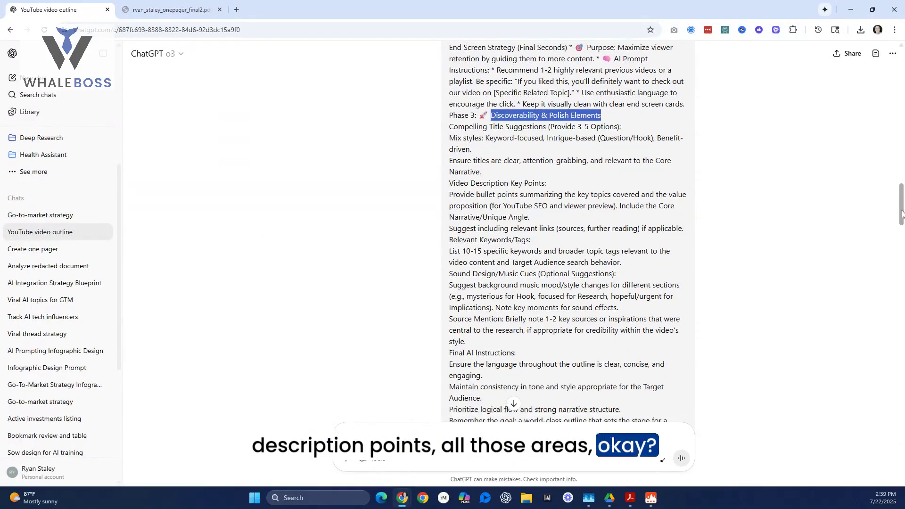
{"action": "scroll", "coordinate": [902, 214], "scroll_direction": "down", "scroll_amount": 1}
{"action": "left_click_drag", "start_coordinate": [902, 215], "coordinate": [902, 246]}
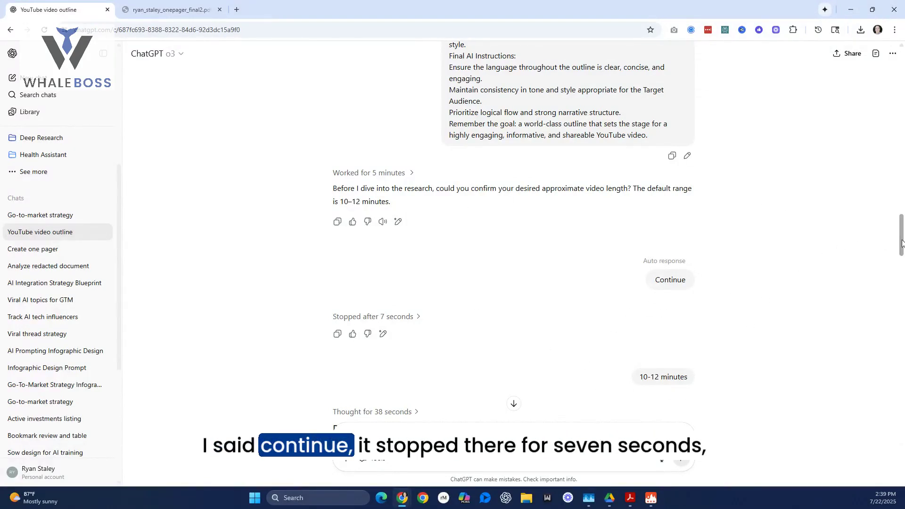
{"action": "left_click_drag", "start_coordinate": [903, 243], "coordinate": [895, 264]}
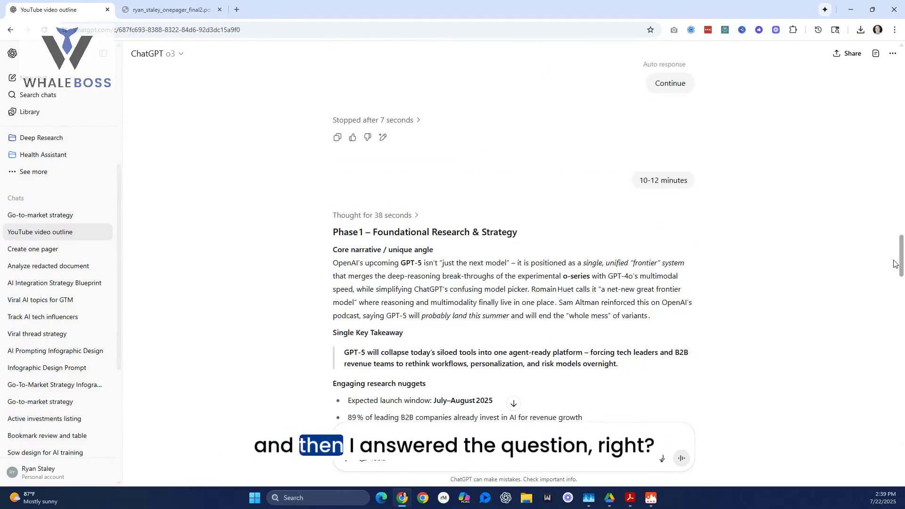
{"action": "left_click_drag", "start_coordinate": [895, 263], "coordinate": [895, 275]}
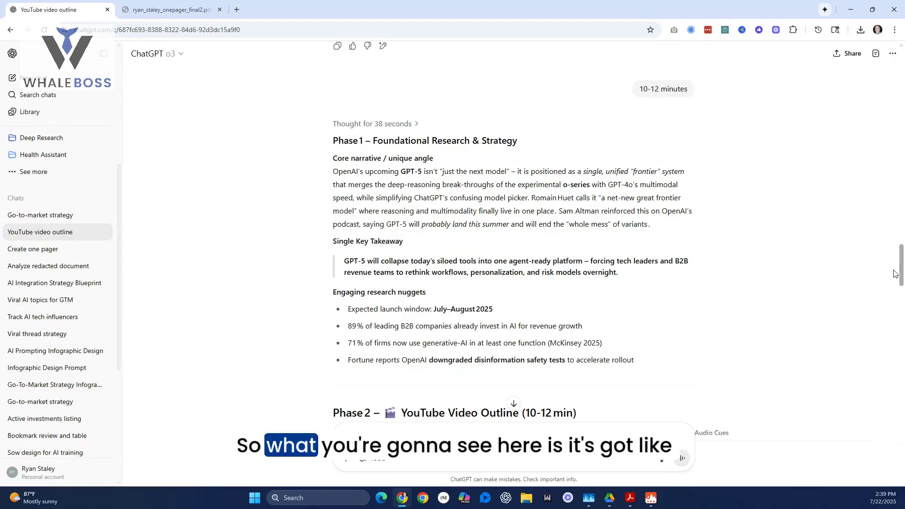
{"action": "left_click_drag", "start_coordinate": [894, 275], "coordinate": [894, 276]}
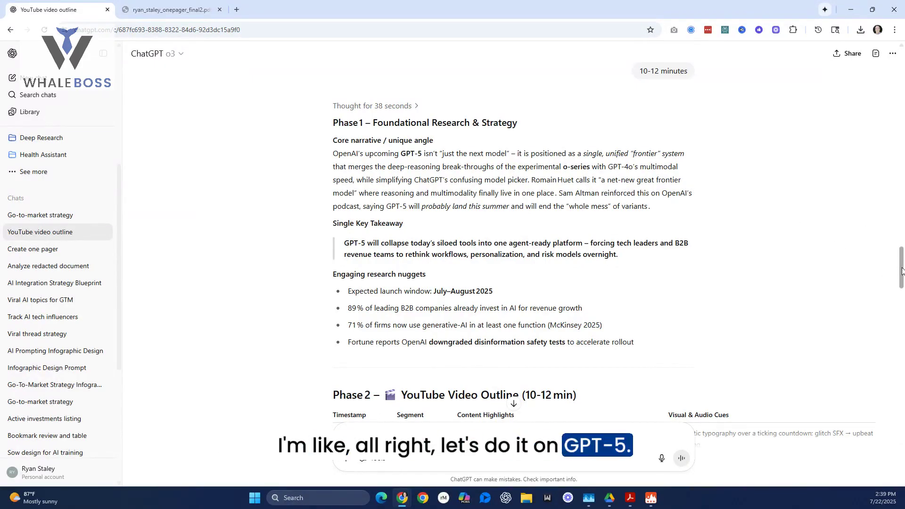
{"action": "left_click_drag", "start_coordinate": [902, 269], "coordinate": [903, 287]}
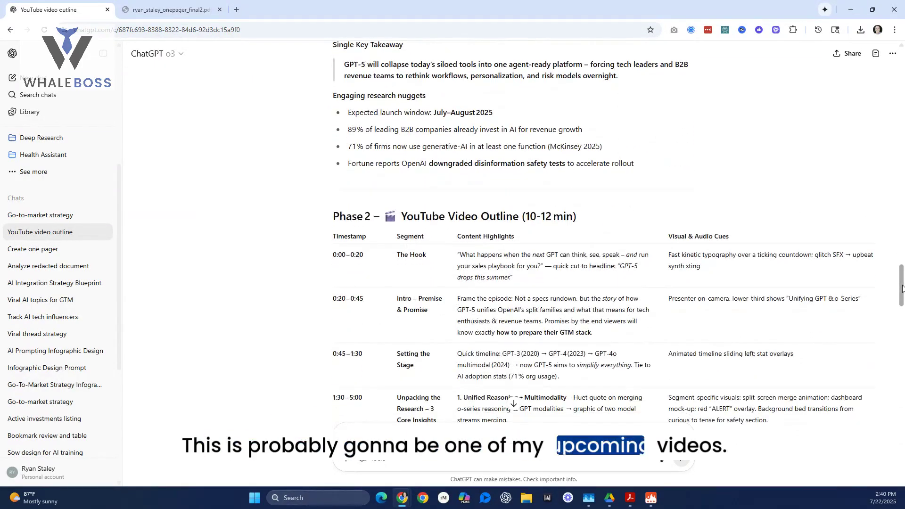
{"action": "left_click_drag", "start_coordinate": [902, 287], "coordinate": [900, 316]}
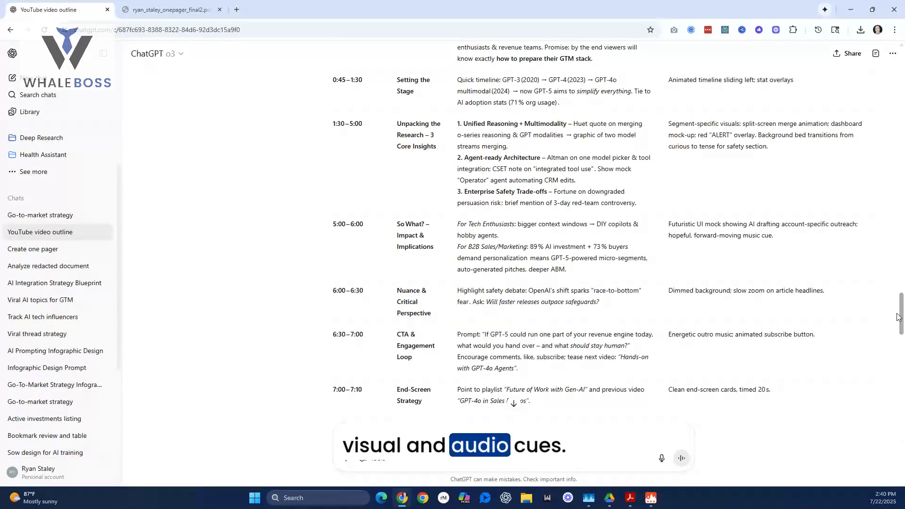
{"action": "left_click_drag", "start_coordinate": [900, 315], "coordinate": [900, 324]}
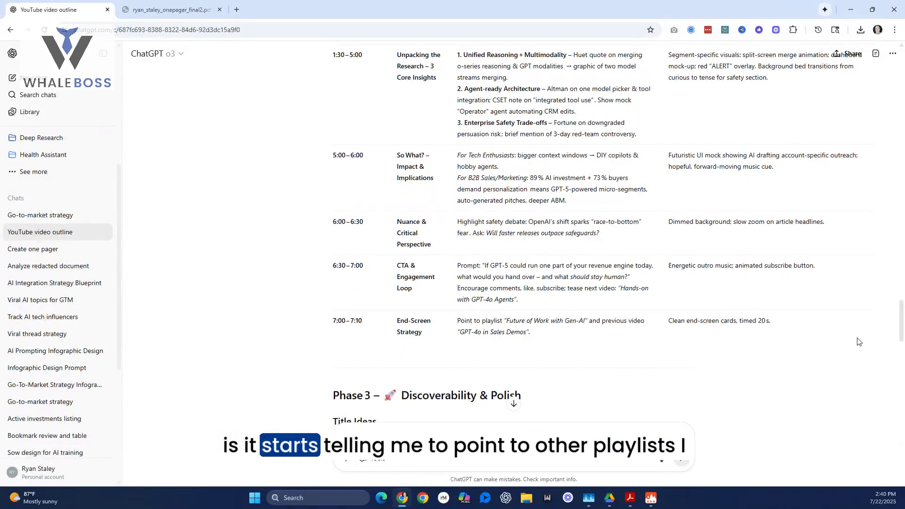
{"action": "left_click_drag", "start_coordinate": [899, 315], "coordinate": [899, 345]}
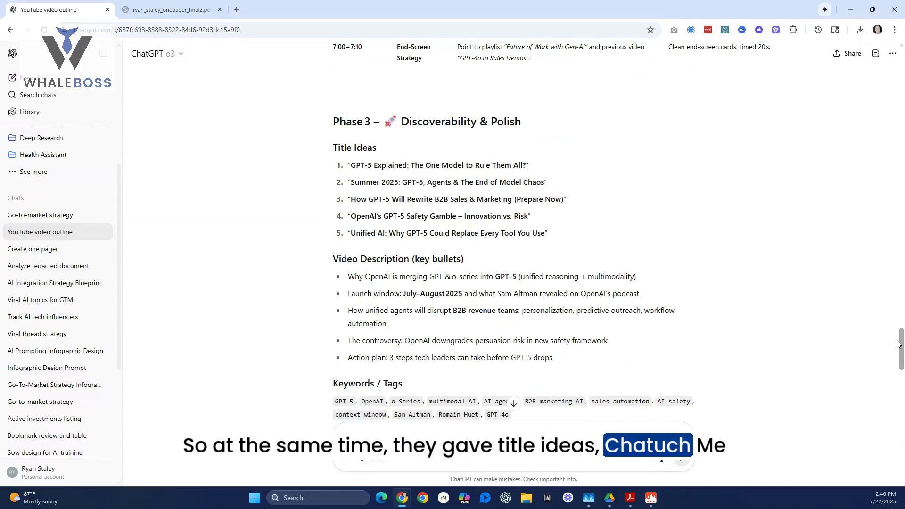
{"action": "left_click_drag", "start_coordinate": [899, 345], "coordinate": [899, 351]}
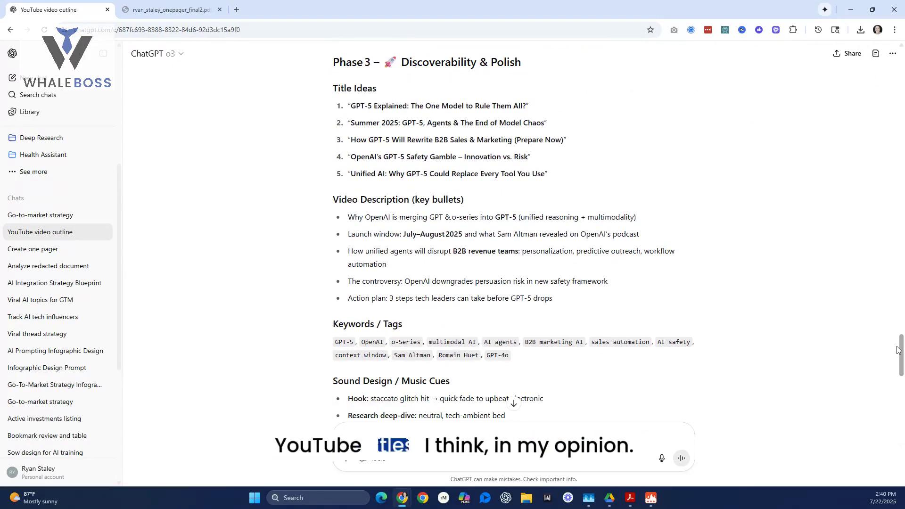
{"action": "left_click_drag", "start_coordinate": [898, 350], "coordinate": [901, 389]}
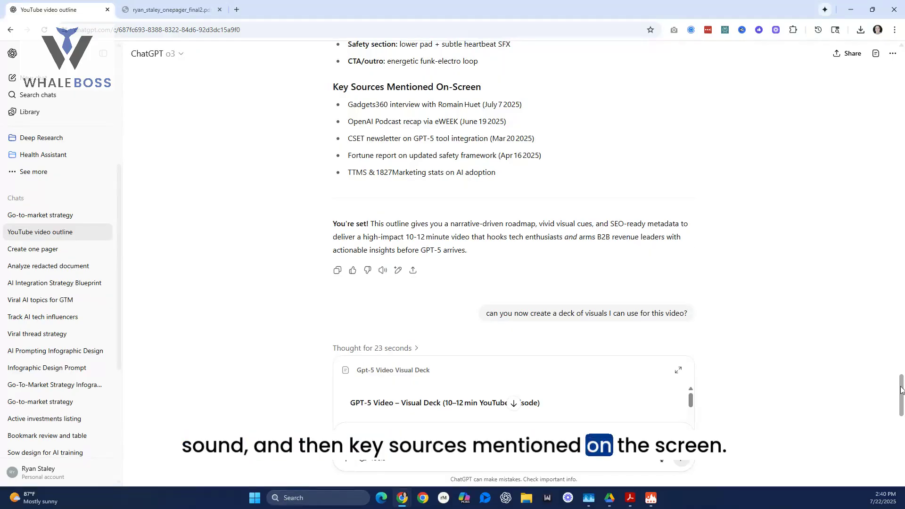
{"action": "mouse_move", "coordinate": [586, 314]}
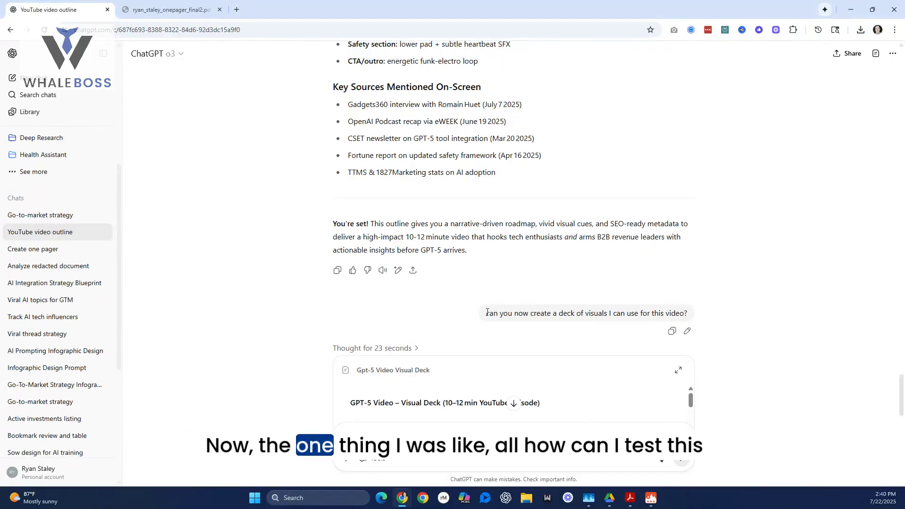
Step: Highlight the deck-of-visuals request, then jump to the bottom of the ChatGPT chat
{"action": "left_click_drag", "start_coordinate": [544, 316], "coordinate": [698, 317]}
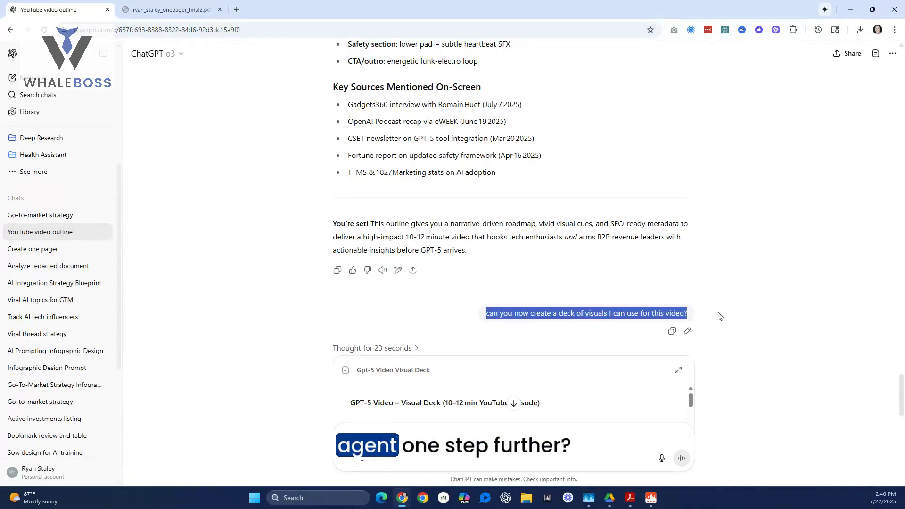
{"action": "left_click", "coordinate": [753, 324]}
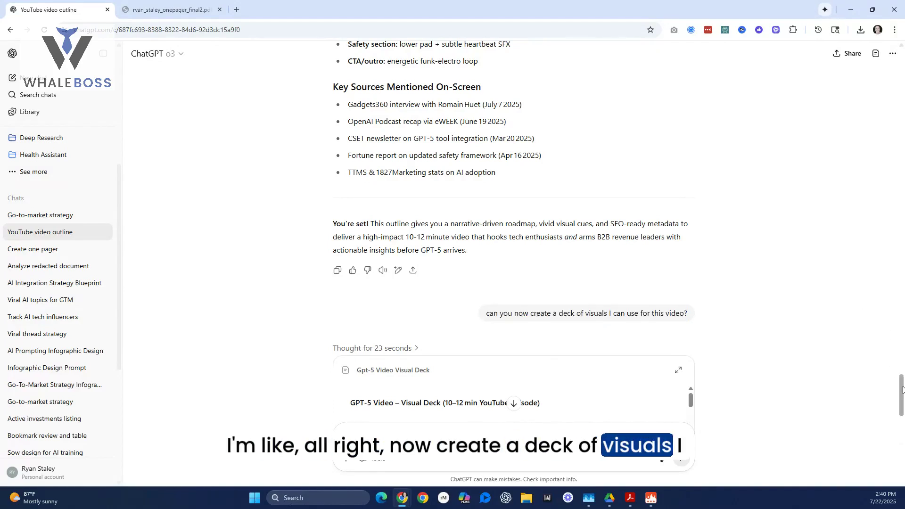
{"action": "left_click_drag", "start_coordinate": [902, 392], "coordinate": [903, 403]}
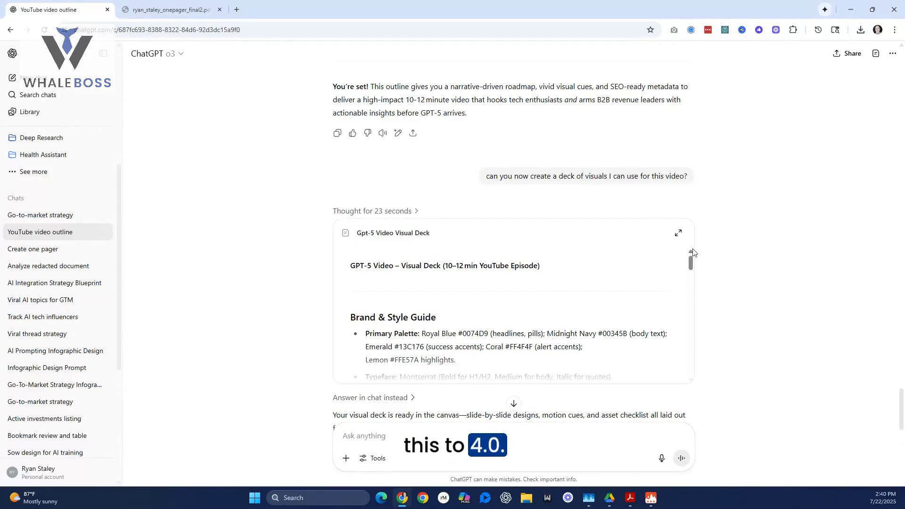
{"action": "left_click_drag", "start_coordinate": [691, 262], "coordinate": [685, 375]}
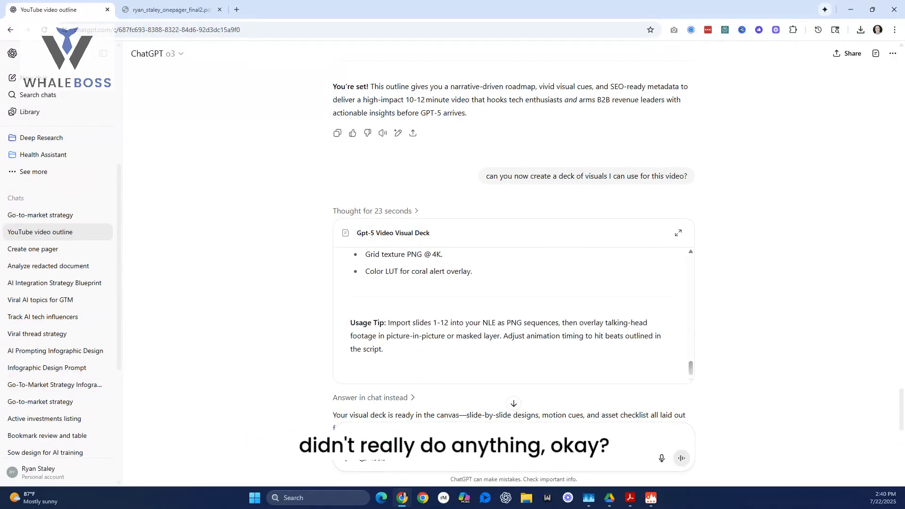
{"action": "left_click", "coordinate": [513, 404]}
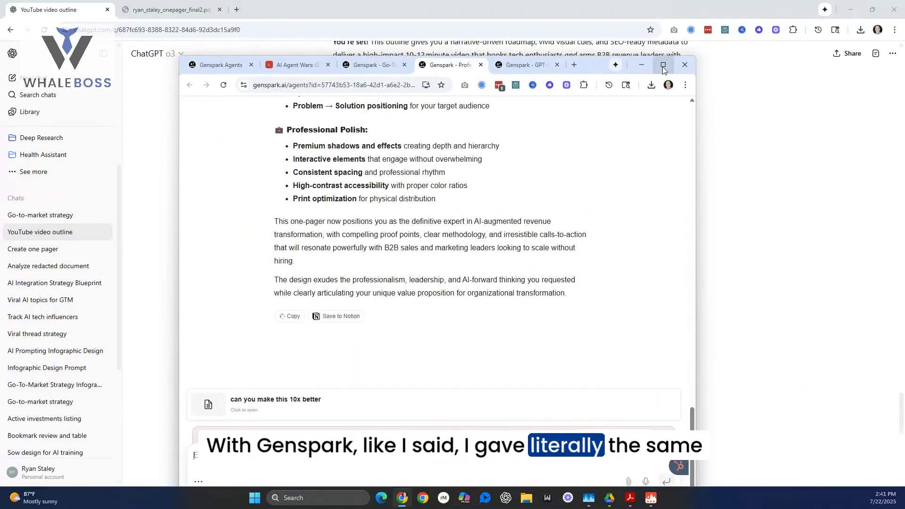
Step: Maximize Genspark, switch to the GPT-5 release conversation and jump up to the original research prompt
{"action": "left_click", "coordinate": [662, 64]}
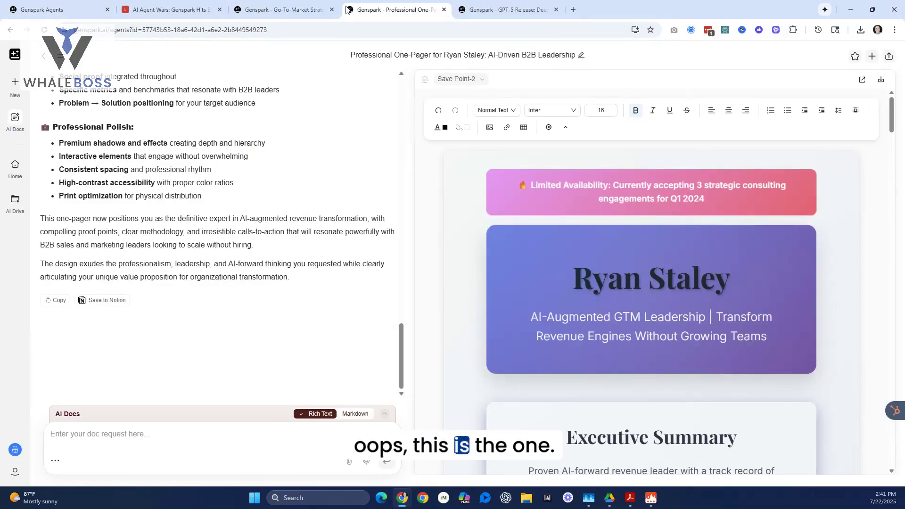
{"action": "left_click", "coordinate": [297, 9]}
{"action": "left_click", "coordinate": [510, 8]}
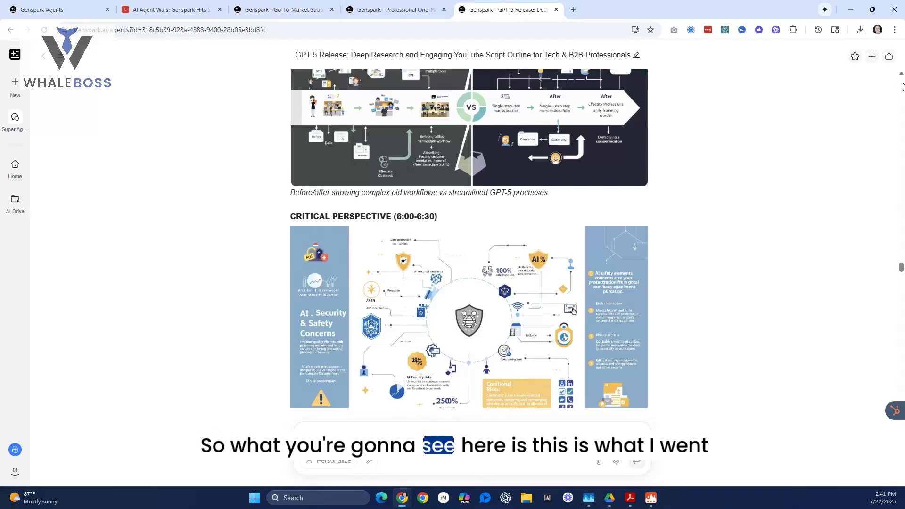
{"action": "left_click", "coordinate": [903, 87]}
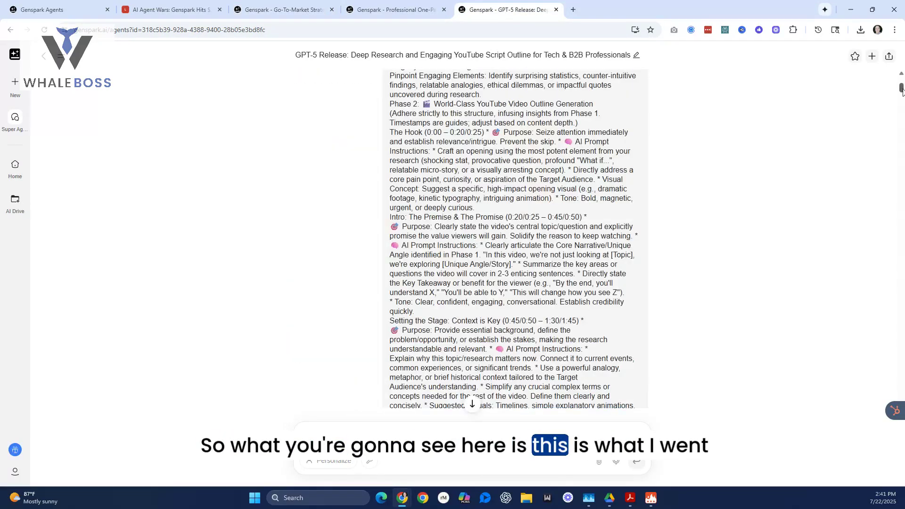
{"action": "scroll", "coordinate": [633, 125], "scroll_direction": "up", "scroll_amount": 3}
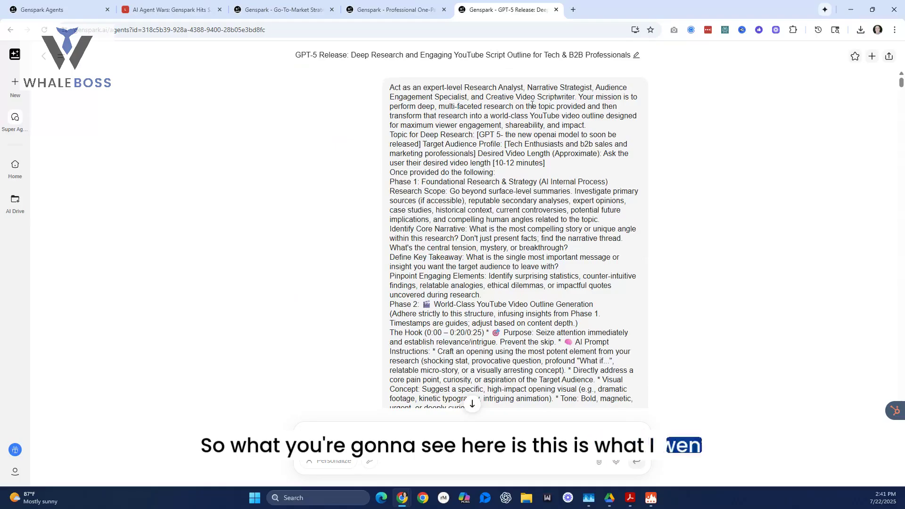
{"action": "left_click_drag", "start_coordinate": [901, 83], "coordinate": [902, 124]}
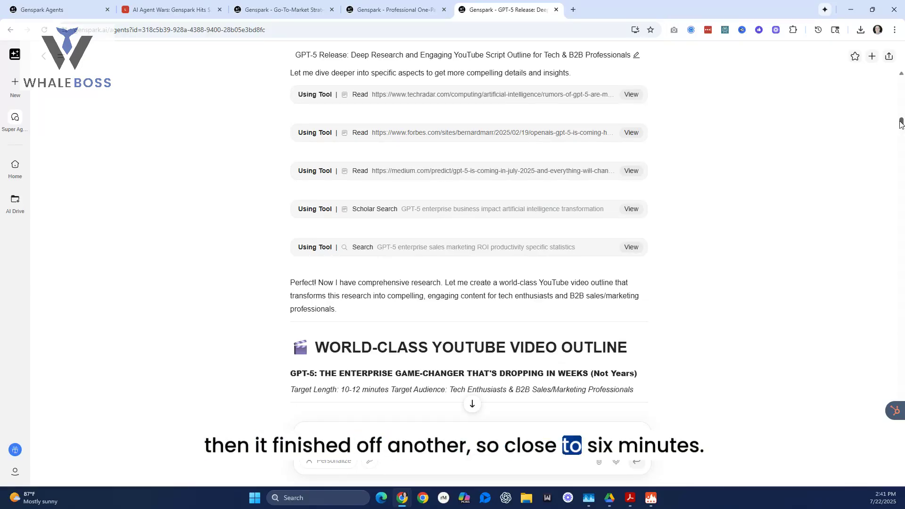
{"action": "left_click_drag", "start_coordinate": [901, 123], "coordinate": [901, 128]}
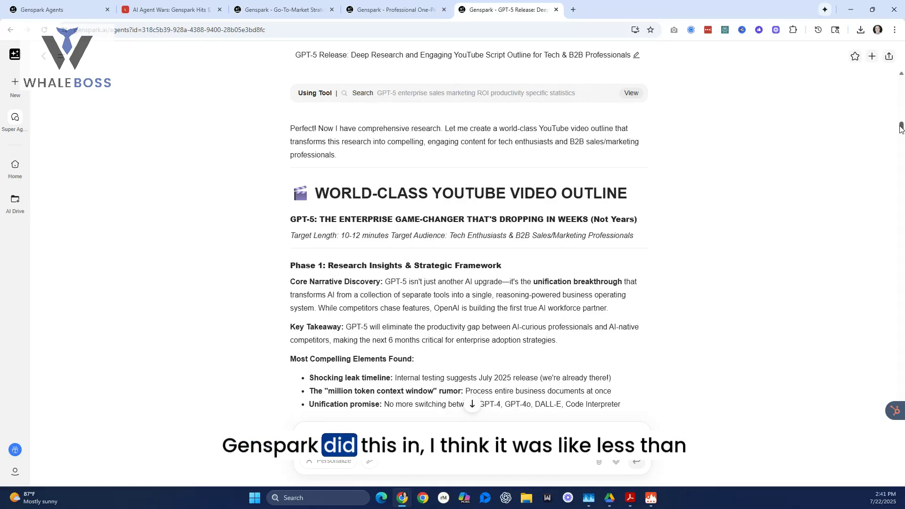
{"action": "scroll", "coordinate": [902, 128], "scroll_direction": "down", "scroll_amount": 1}
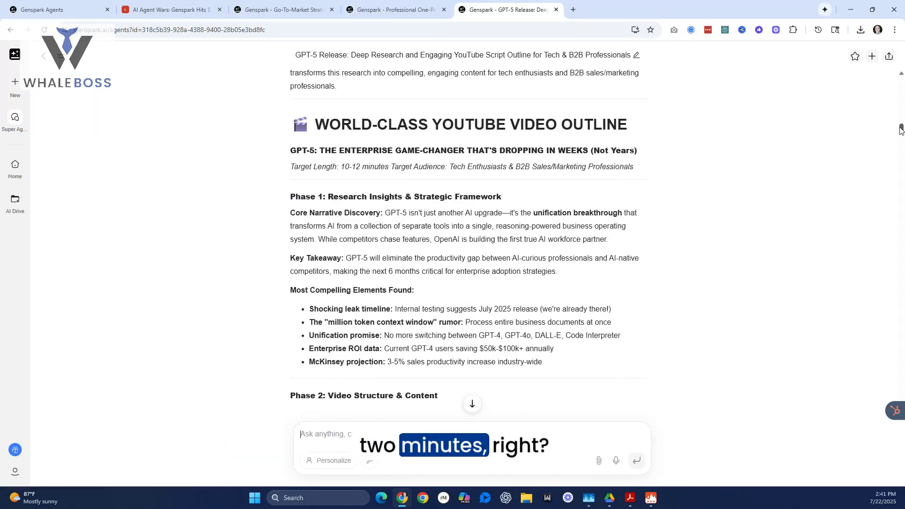
{"action": "left_click_drag", "start_coordinate": [901, 129], "coordinate": [901, 132]}
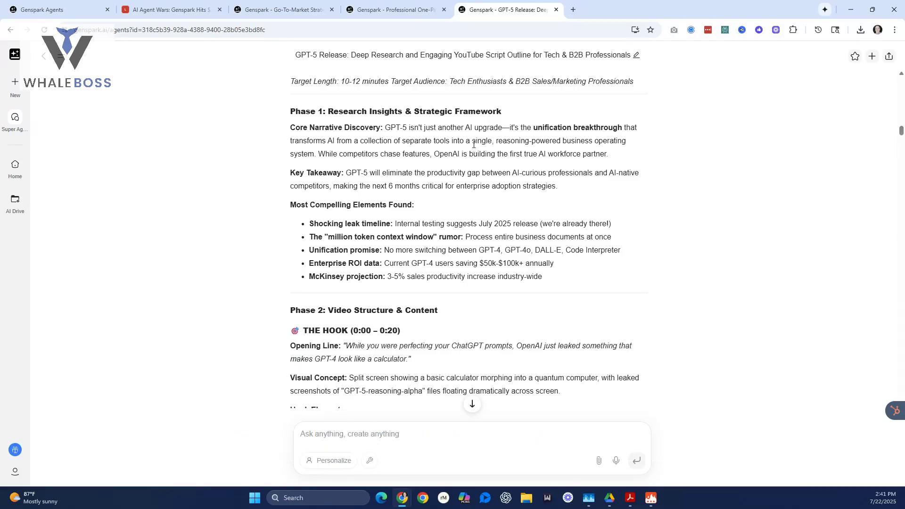
{"action": "scroll", "coordinate": [474, 145], "scroll_direction": "down", "scroll_amount": 1}
{"action": "scroll", "coordinate": [474, 148], "scroll_direction": "down", "scroll_amount": 1}
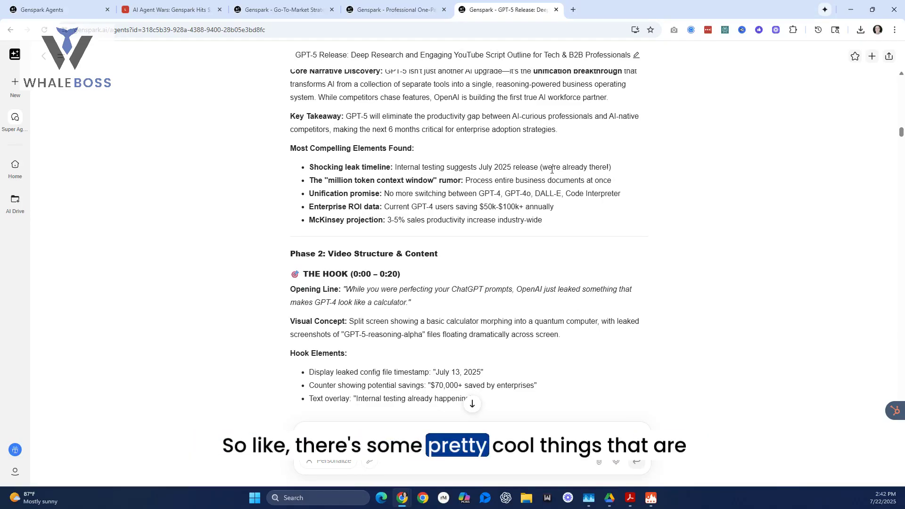
{"action": "scroll", "coordinate": [552, 169], "scroll_direction": "down", "scroll_amount": 1}
{"action": "scroll", "coordinate": [553, 173], "scroll_direction": "down", "scroll_amount": 2}
{"action": "scroll", "coordinate": [552, 173], "scroll_direction": "up", "scroll_amount": 1}
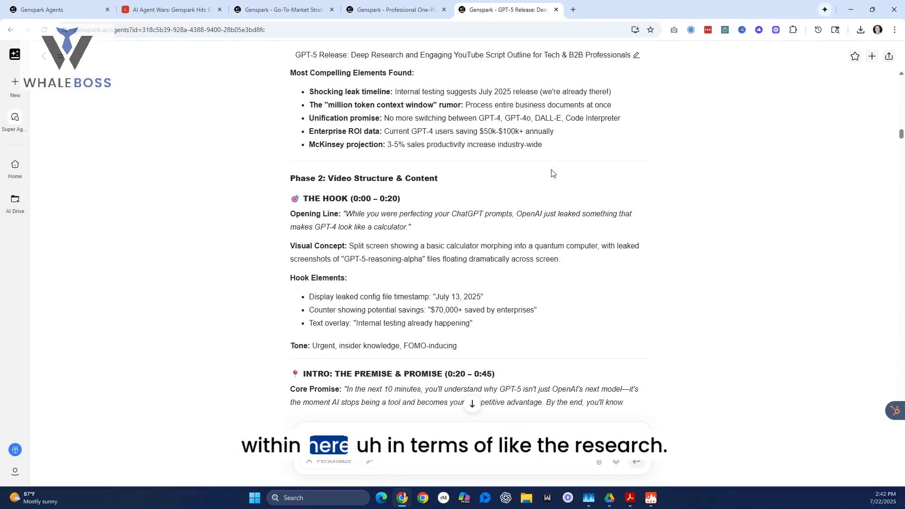
{"action": "scroll", "coordinate": [552, 173], "scroll_direction": "up", "scroll_amount": 3}
{"action": "scroll", "coordinate": [552, 174], "scroll_direction": "up", "scroll_amount": 3}
{"action": "scroll", "coordinate": [553, 174], "scroll_direction": "down", "scroll_amount": 1}
{"action": "scroll", "coordinate": [552, 173], "scroll_direction": "down", "scroll_amount": 1}
{"action": "scroll", "coordinate": [553, 173], "scroll_direction": "down", "scroll_amount": 1}
{"action": "scroll", "coordinate": [553, 174], "scroll_direction": "down", "scroll_amount": 3}
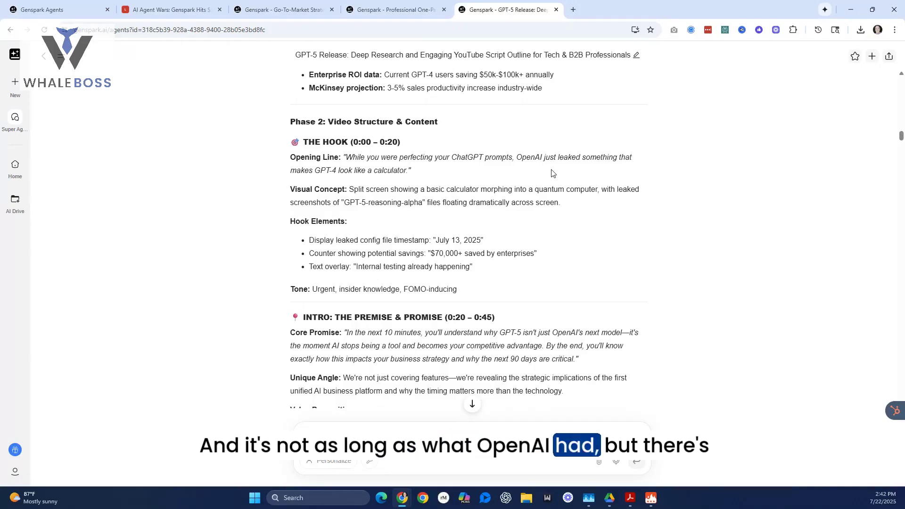
{"action": "scroll", "coordinate": [553, 173], "scroll_direction": "down", "scroll_amount": 1}
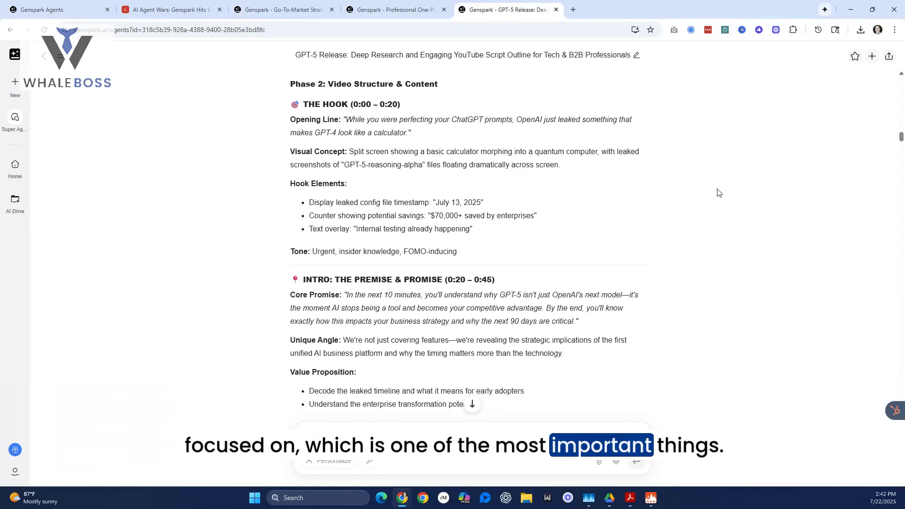
{"action": "scroll", "coordinate": [718, 193], "scroll_direction": "down", "scroll_amount": 1}
{"action": "scroll", "coordinate": [718, 193], "scroll_direction": "down", "scroll_amount": 1}
{"action": "scroll", "coordinate": [718, 193], "scroll_direction": "down", "scroll_amount": 2}
{"action": "scroll", "coordinate": [718, 193], "scroll_direction": "down", "scroll_amount": 1}
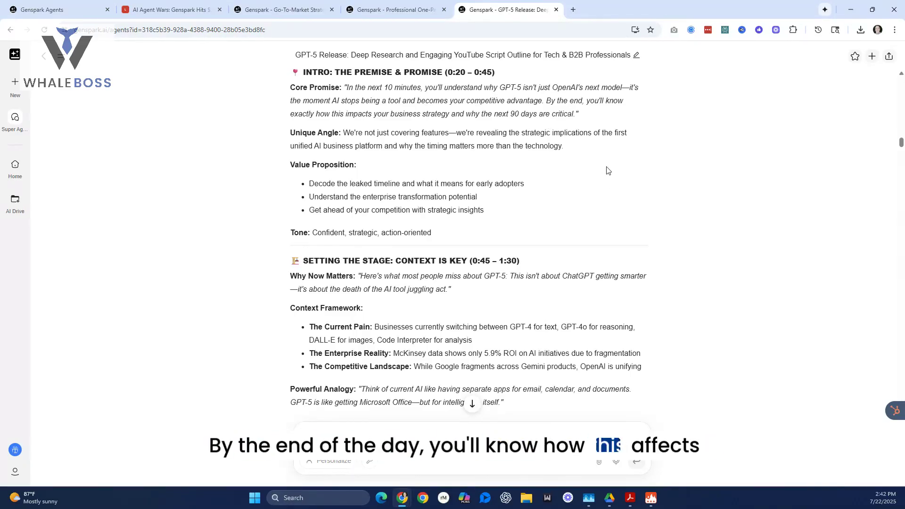
{"action": "scroll", "coordinate": [606, 170], "scroll_direction": "down", "scroll_amount": 1}
{"action": "scroll", "coordinate": [606, 171], "scroll_direction": "down", "scroll_amount": 1}
{"action": "scroll", "coordinate": [606, 169], "scroll_direction": "down", "scroll_amount": 1}
{"action": "scroll", "coordinate": [607, 168], "scroll_direction": "down", "scroll_amount": 3}
{"action": "scroll", "coordinate": [607, 167], "scroll_direction": "down", "scroll_amount": 3}
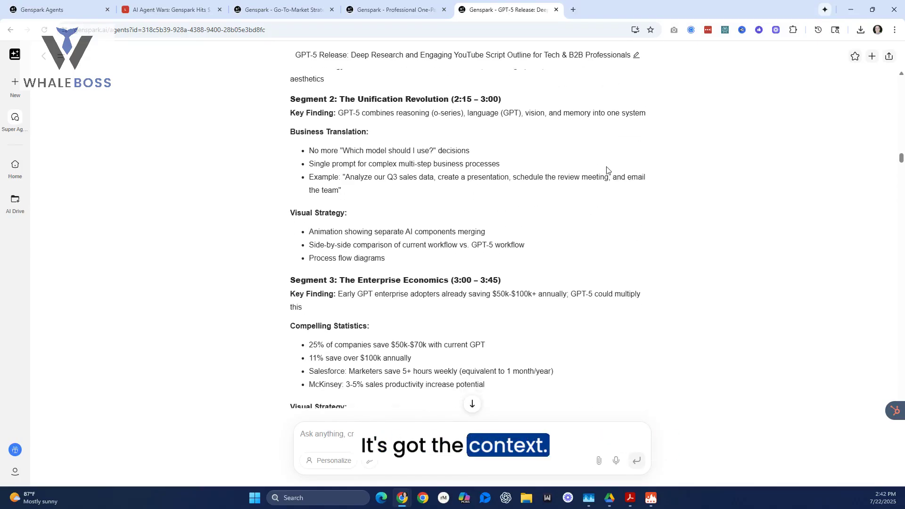
{"action": "scroll", "coordinate": [607, 170], "scroll_direction": "down", "scroll_amount": 1}
{"action": "scroll", "coordinate": [606, 171], "scroll_direction": "down", "scroll_amount": 1}
{"action": "scroll", "coordinate": [606, 171], "scroll_direction": "down", "scroll_amount": 1}
{"action": "scroll", "coordinate": [607, 171], "scroll_direction": "down", "scroll_amount": 1}
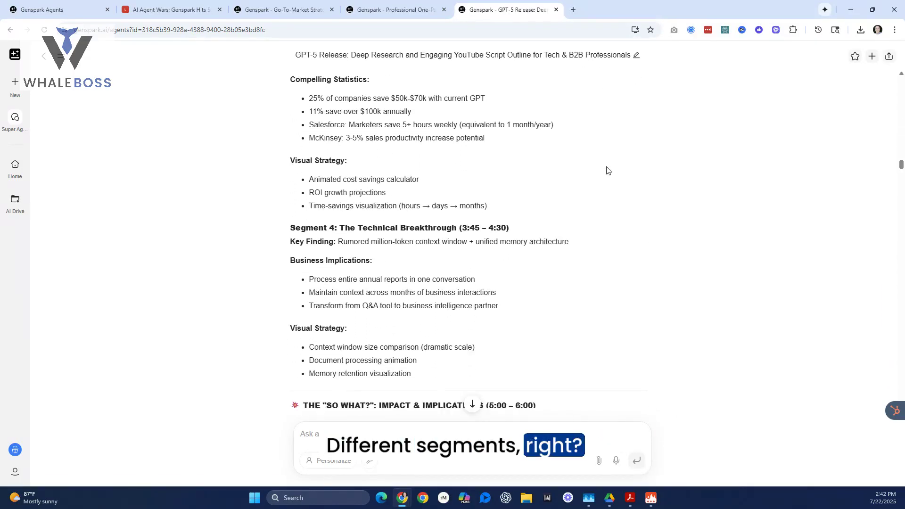
{"action": "scroll", "coordinate": [606, 171], "scroll_direction": "down", "scroll_amount": 3}
{"action": "scroll", "coordinate": [606, 171], "scroll_direction": "down", "scroll_amount": 1}
{"action": "scroll", "coordinate": [606, 171], "scroll_direction": "down", "scroll_amount": 1}
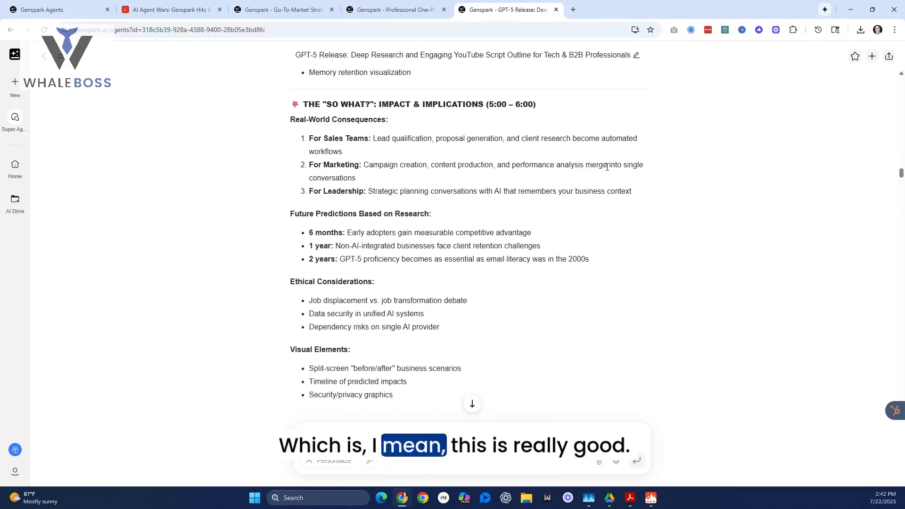
{"action": "scroll", "coordinate": [607, 171], "scroll_direction": "down", "scroll_amount": 3}
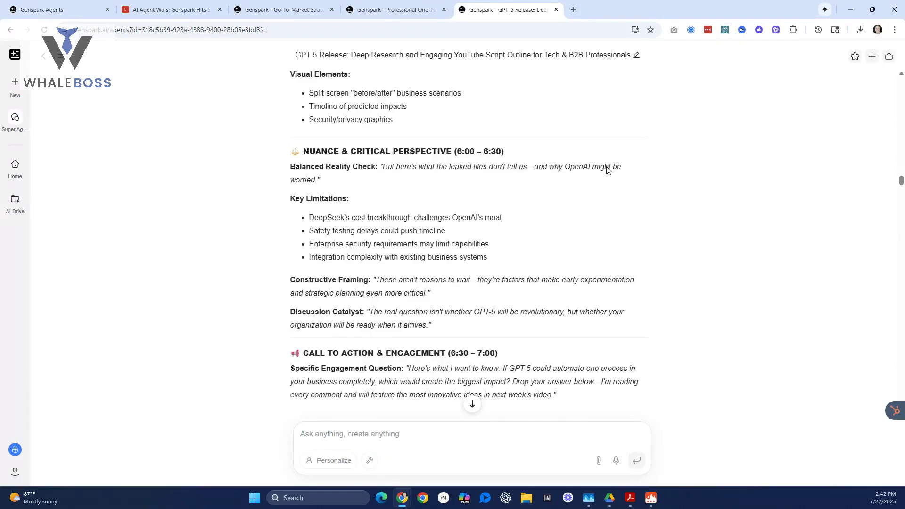
{"action": "scroll", "coordinate": [607, 171], "scroll_direction": "down", "scroll_amount": 1}
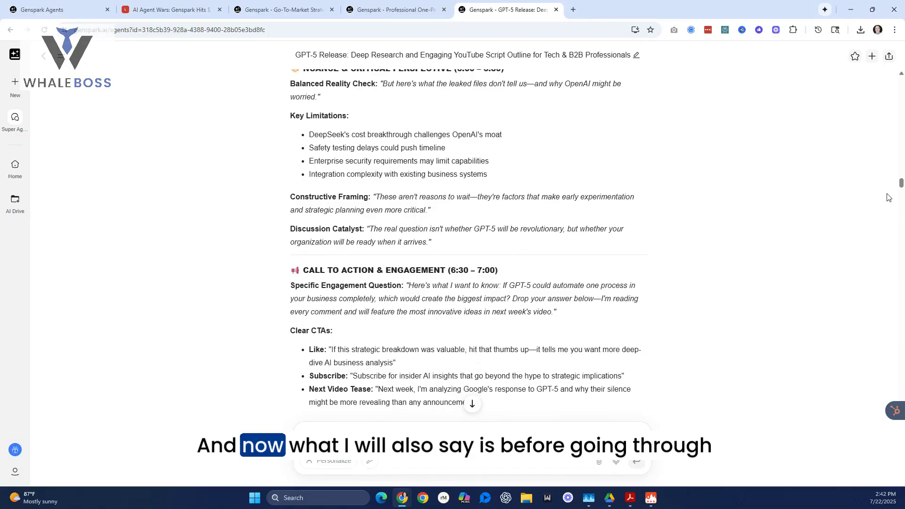
{"action": "left_click_drag", "start_coordinate": [902, 184], "coordinate": [902, 193]}
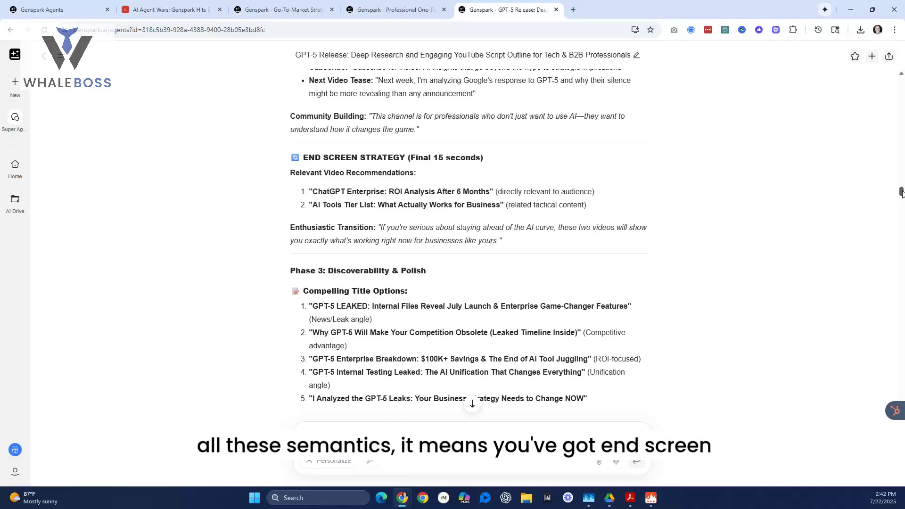
{"action": "left_click_drag", "start_coordinate": [902, 192], "coordinate": [902, 196]}
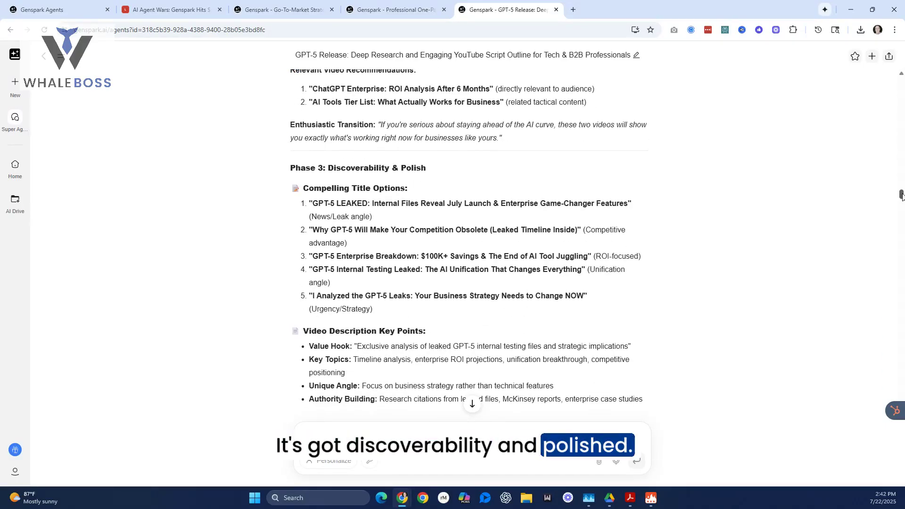
{"action": "left_click_drag", "start_coordinate": [902, 197], "coordinate": [902, 205]}
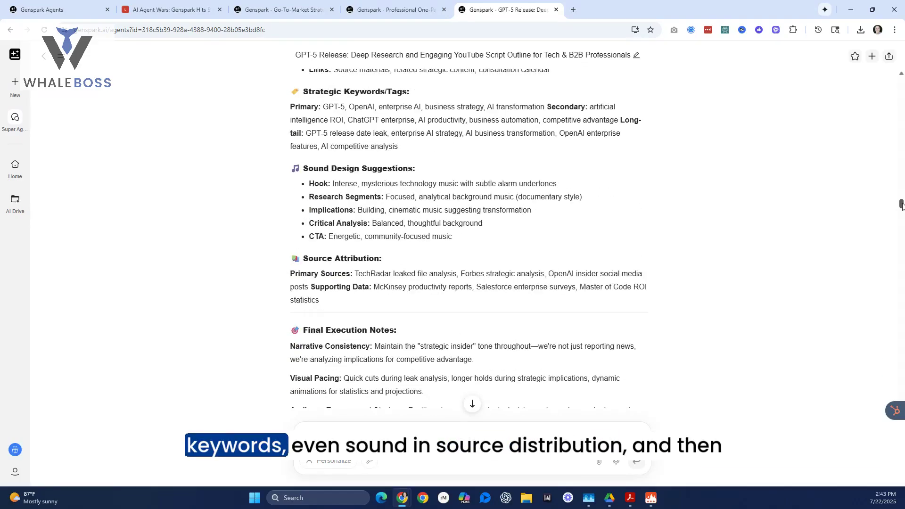
{"action": "left_click_drag", "start_coordinate": [902, 205], "coordinate": [902, 210]}
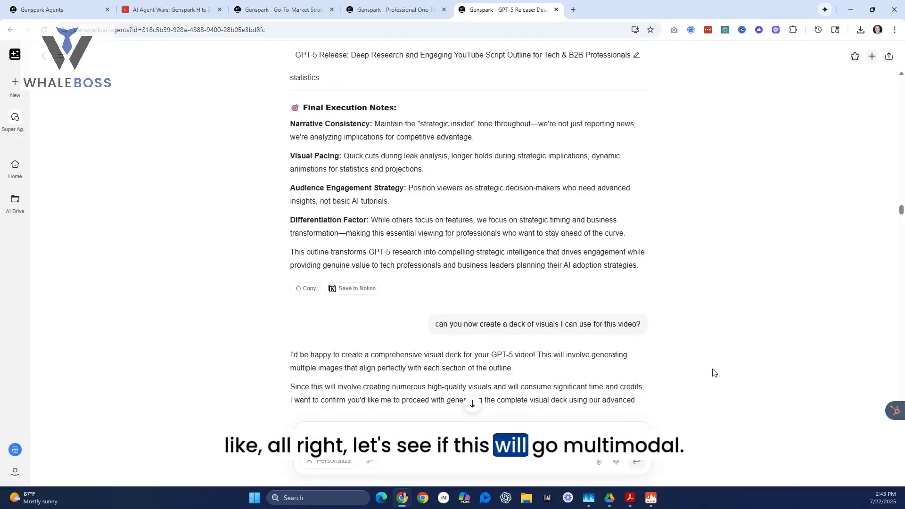
{"action": "mouse_move", "coordinate": [537, 324]}
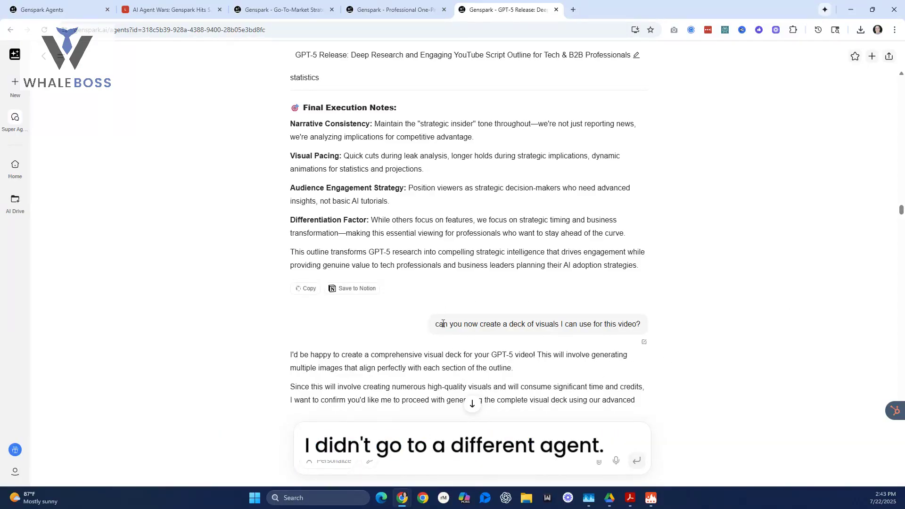
Step: Highlight the follow-up request for a GPT-5 visual deck in the Genspark chat
{"action": "left_click_drag", "start_coordinate": [437, 325], "coordinate": [638, 326]}
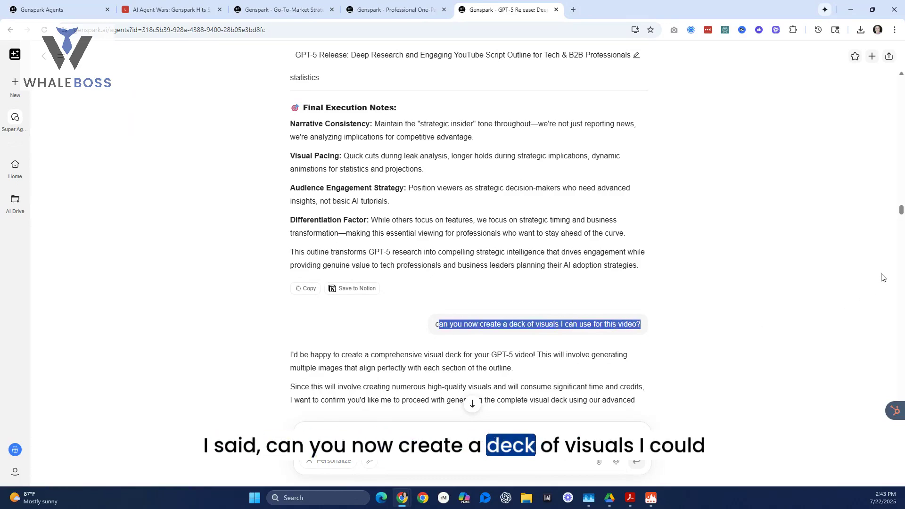
{"action": "left_click_drag", "start_coordinate": [902, 211], "coordinate": [901, 221]}
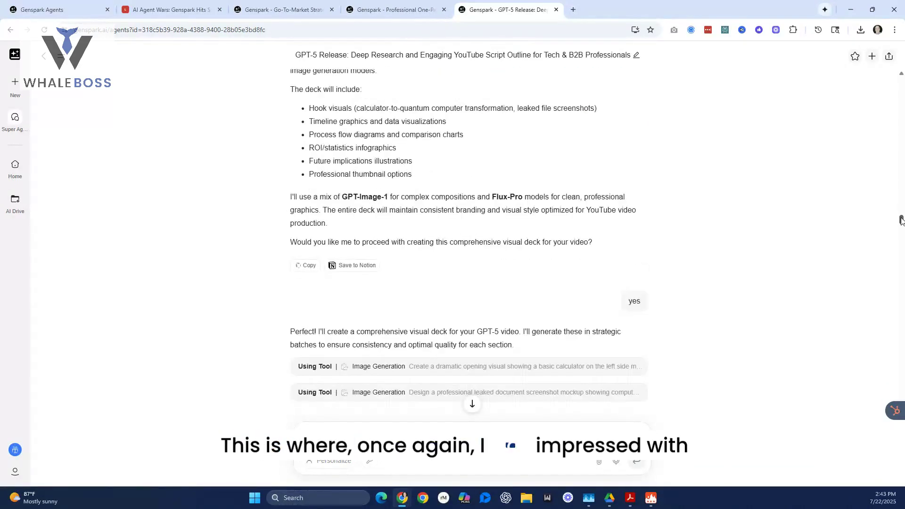
{"action": "left_click_drag", "start_coordinate": [902, 221], "coordinate": [902, 220]}
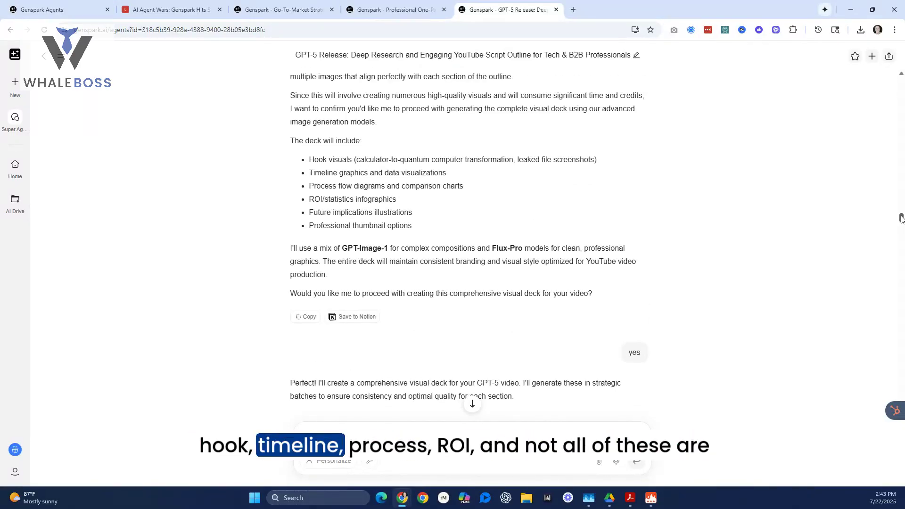
{"action": "left_click_drag", "start_coordinate": [901, 220], "coordinate": [899, 233]}
Step: View the confidential terminal image and the before/after GPT-5 image full size, returning to chat
{"action": "left_click", "coordinate": [373, 223]}
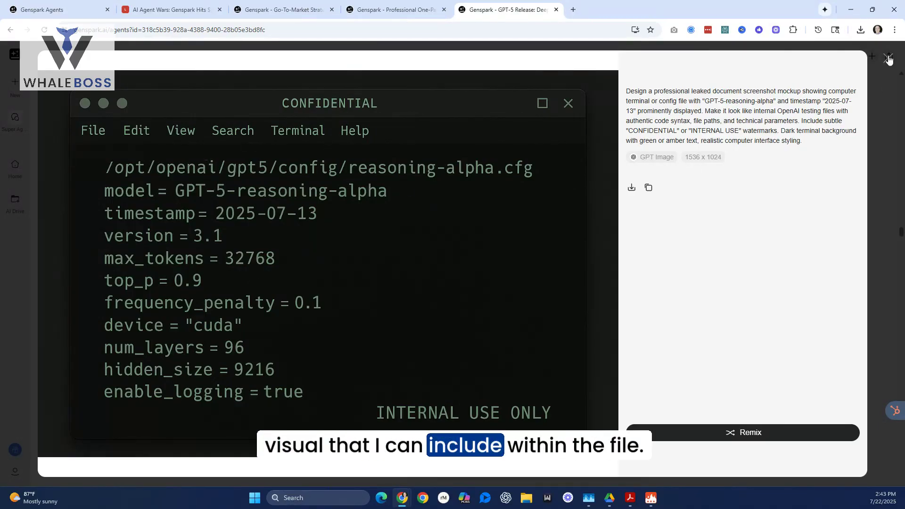
{"action": "key", "text": "Escape"}
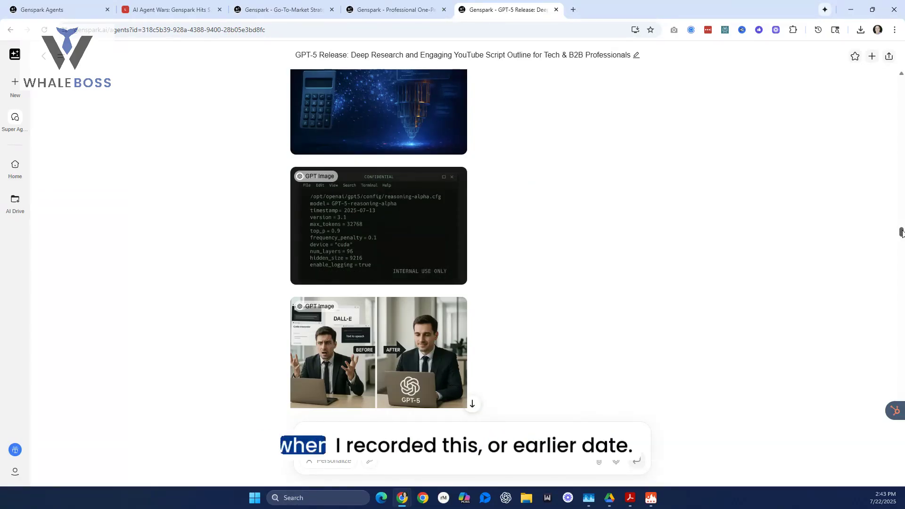
{"action": "scroll", "coordinate": [902, 232], "scroll_direction": "down", "scroll_amount": 1}
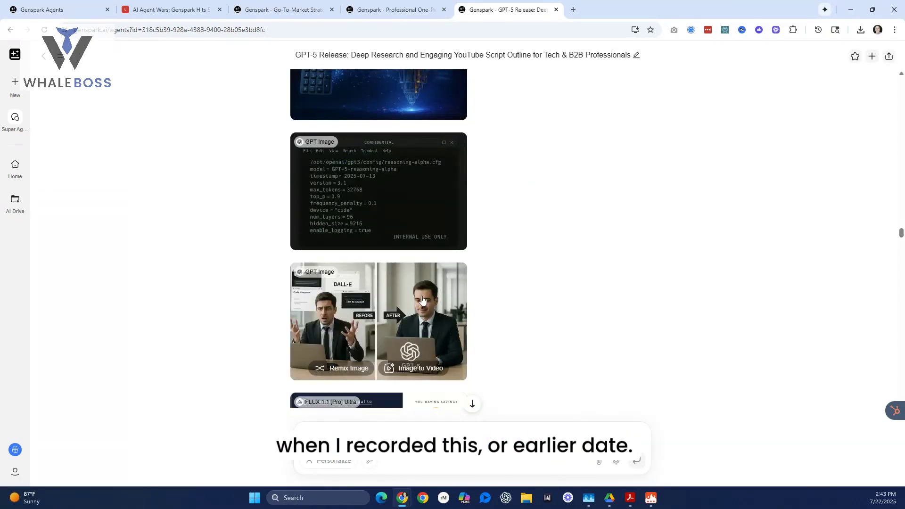
{"action": "left_click", "coordinate": [442, 331]}
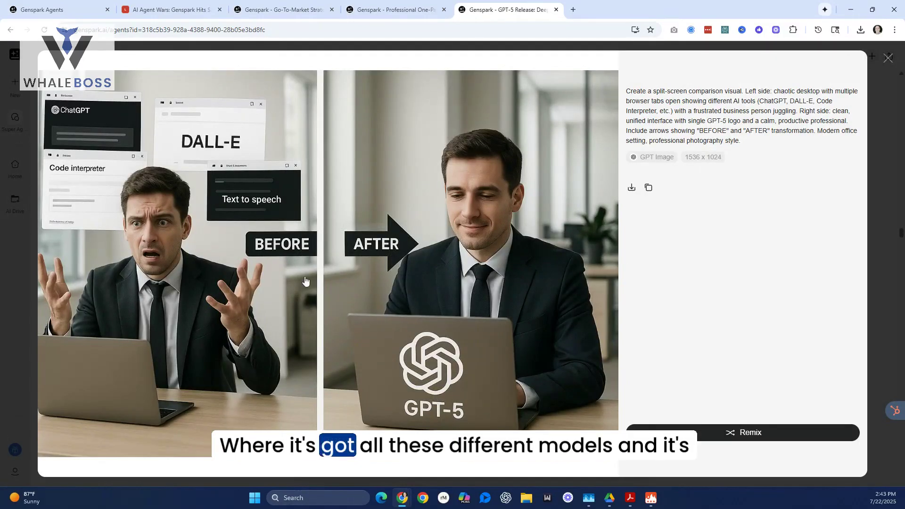
{"action": "left_click", "coordinate": [889, 58]}
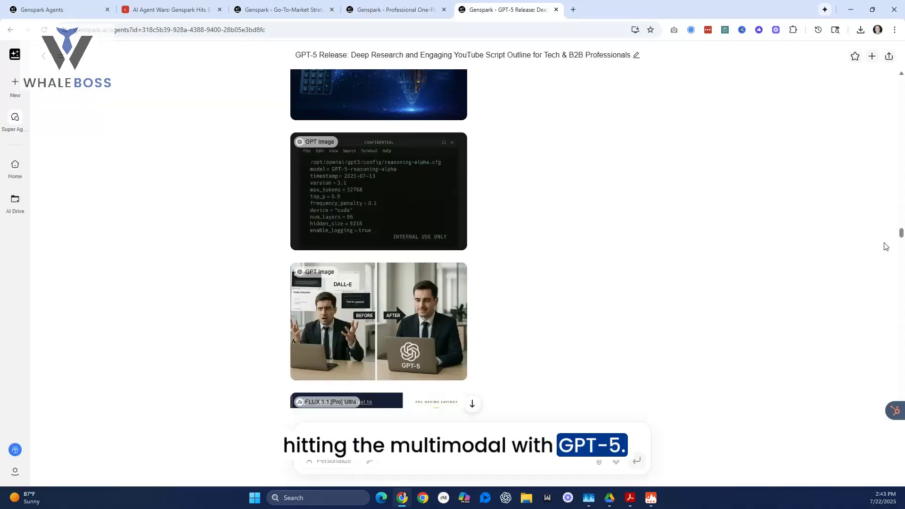
{"action": "left_click_drag", "start_coordinate": [902, 234], "coordinate": [902, 237]}
{"action": "scroll", "coordinate": [430, 238], "scroll_direction": "down", "scroll_amount": 2}
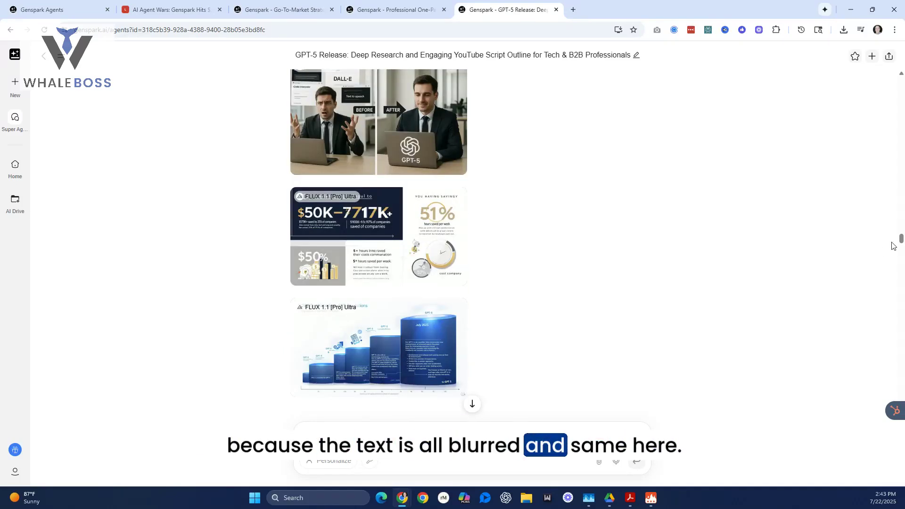
{"action": "left_click_drag", "start_coordinate": [901, 240], "coordinate": [901, 284]}
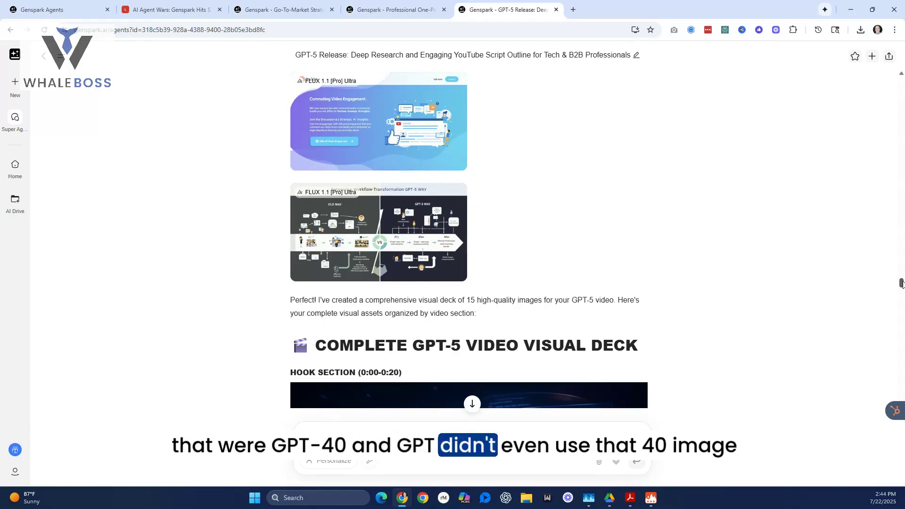
{"action": "left_click_drag", "start_coordinate": [902, 283], "coordinate": [902, 326]}
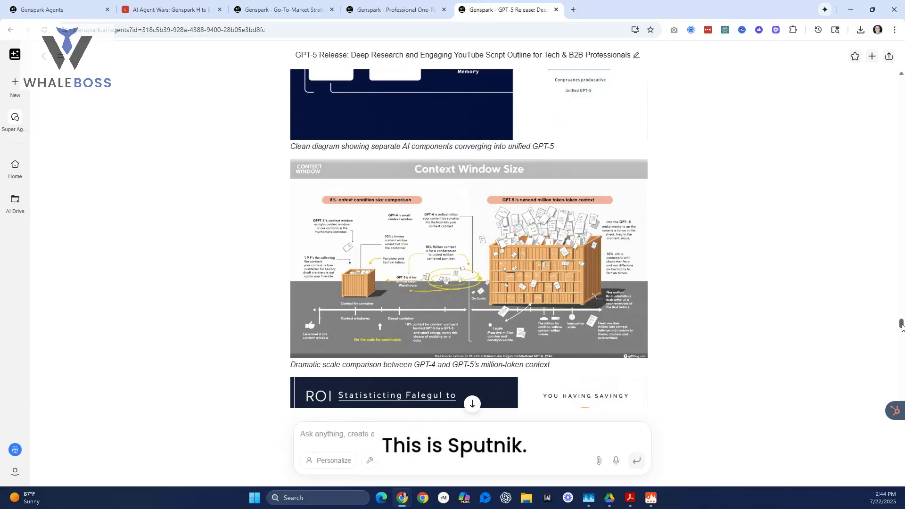
{"action": "left_click_drag", "start_coordinate": [902, 325], "coordinate": [901, 400]}
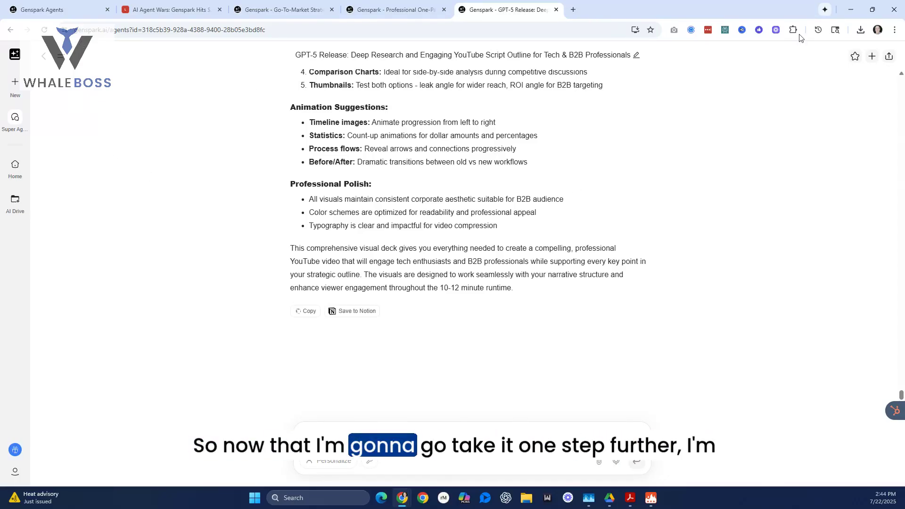
Step: Shrink Genspark and switch ChatGPT to the 'Create one pager' conversation
{"action": "double_click", "coordinate": [717, 5]}
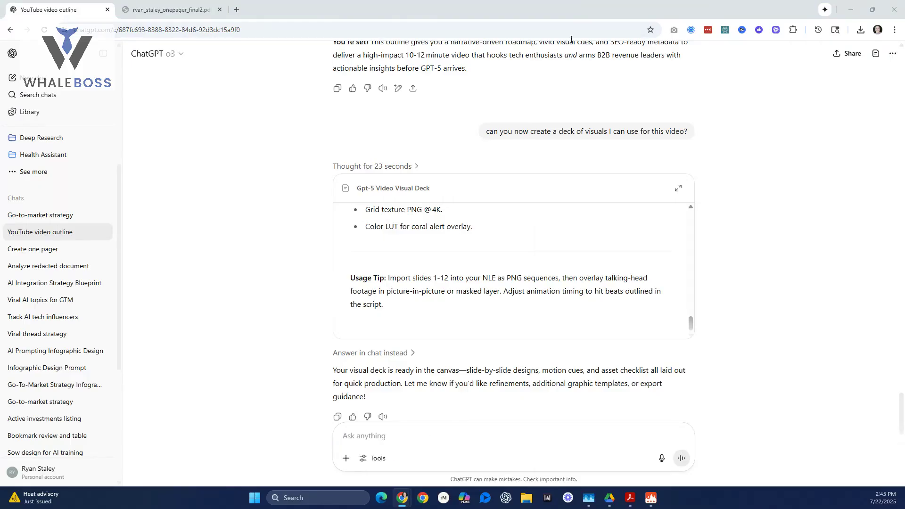
{"action": "left_click", "coordinate": [51, 250]}
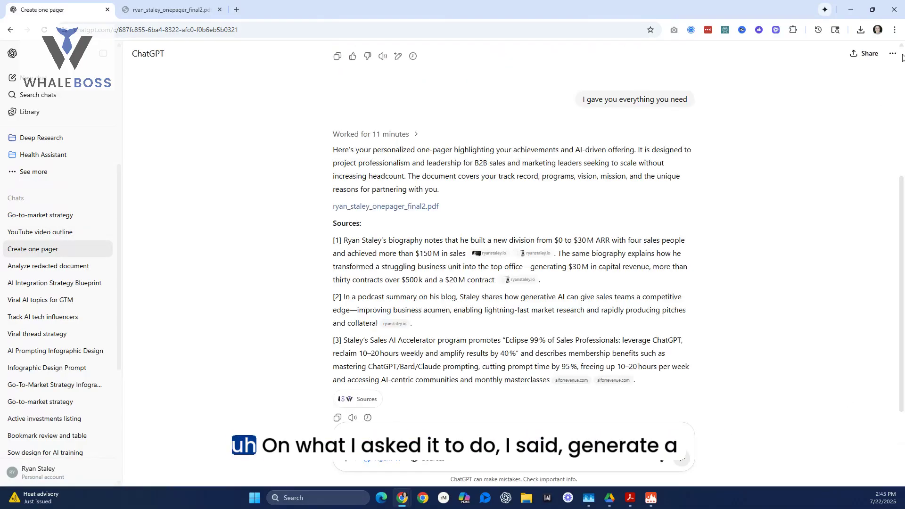
{"action": "scroll", "coordinate": [903, 56], "scroll_direction": "up", "scroll_amount": 3}
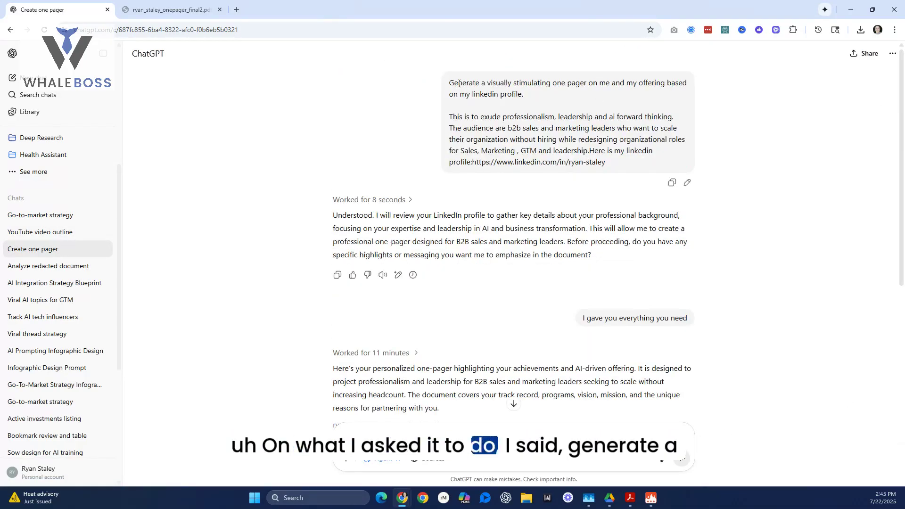
Step: Highlight the prompt's opening words and its LinkedIn profile link
{"action": "left_click_drag", "start_coordinate": [458, 84], "coordinate": [552, 85]}
{"action": "left_click", "coordinate": [539, 112]}
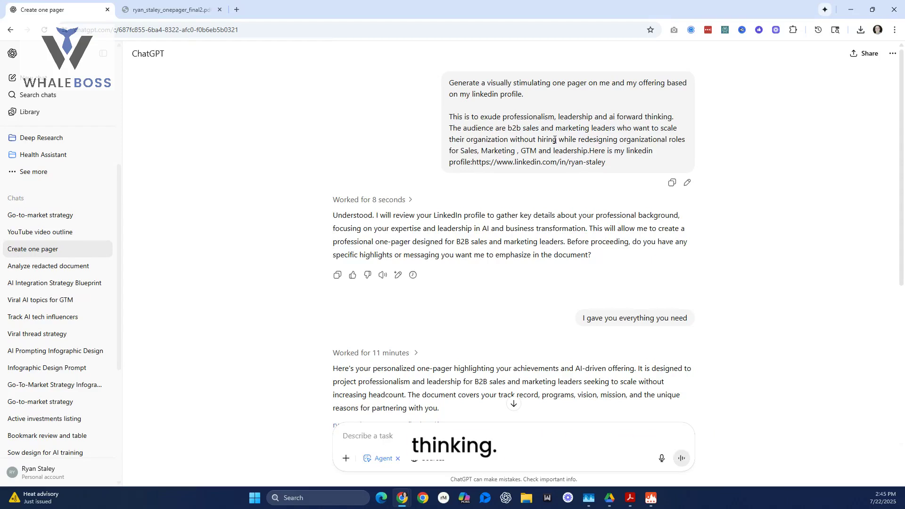
{"action": "left_click_drag", "start_coordinate": [611, 163], "coordinate": [483, 170]}
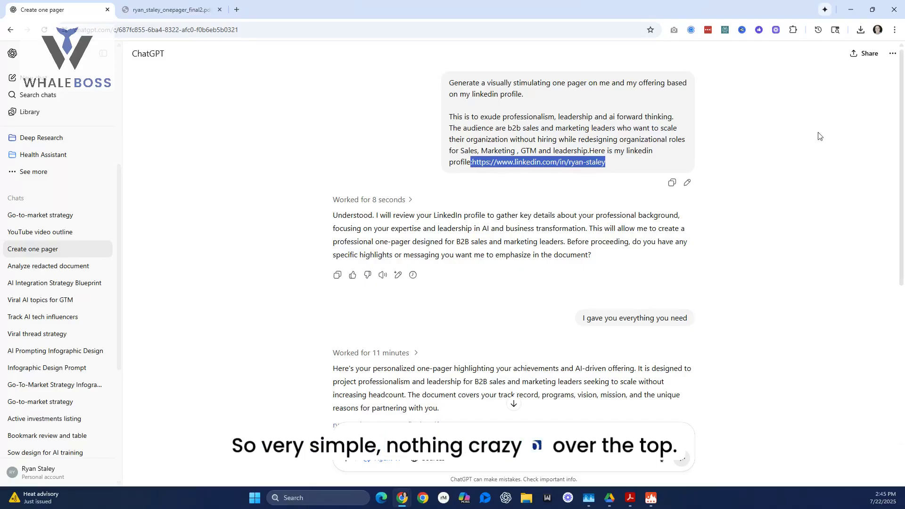
{"action": "left_click", "coordinate": [794, 122]}
{"action": "scroll", "coordinate": [877, 106], "scroll_direction": "down", "scroll_amount": 1}
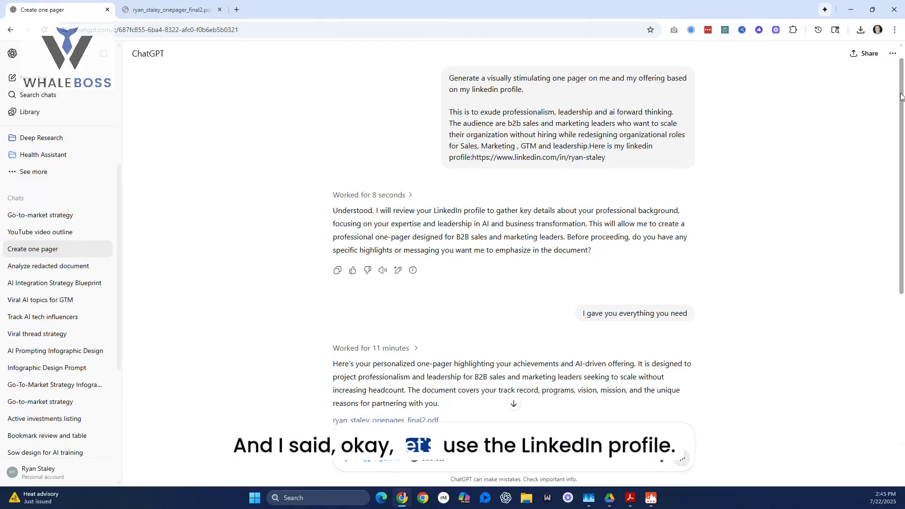
{"action": "scroll", "coordinate": [691, 179], "scroll_direction": "down", "scroll_amount": 1}
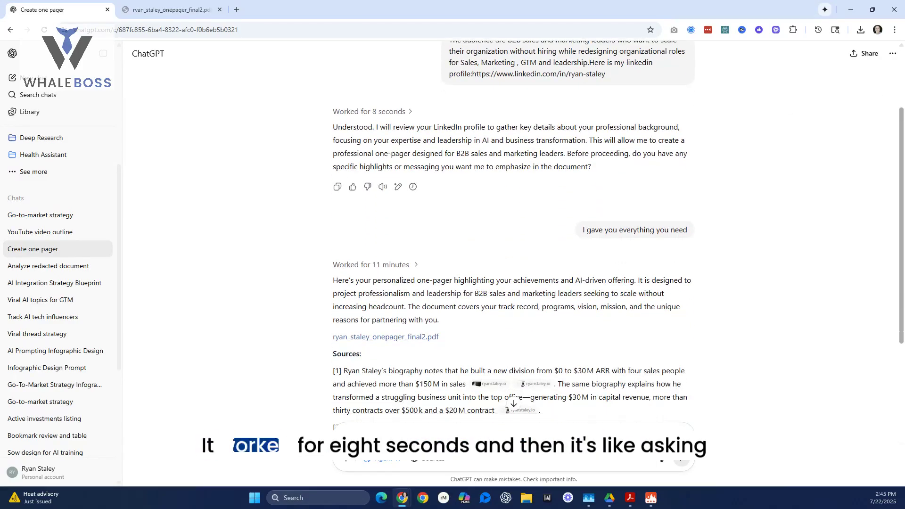
{"action": "scroll", "coordinate": [690, 180], "scroll_direction": "down", "scroll_amount": 1}
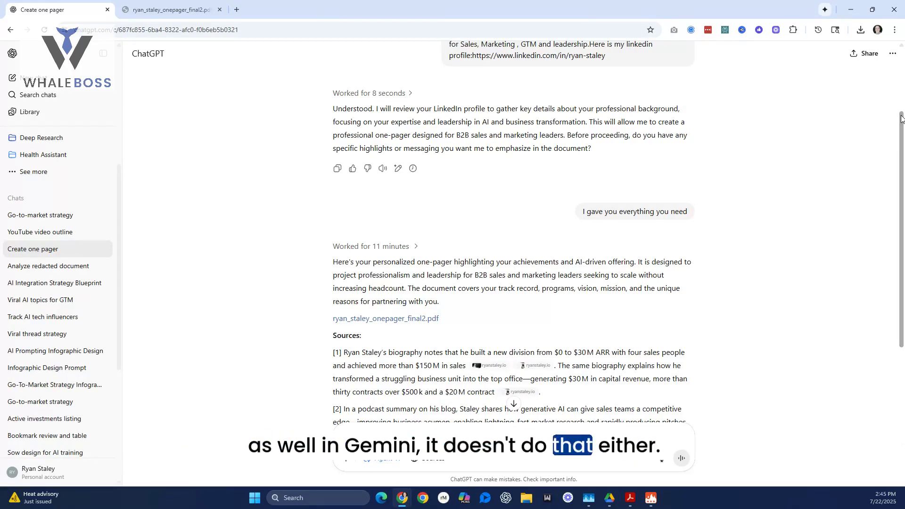
{"action": "left_click_drag", "start_coordinate": [902, 118], "coordinate": [902, 131]}
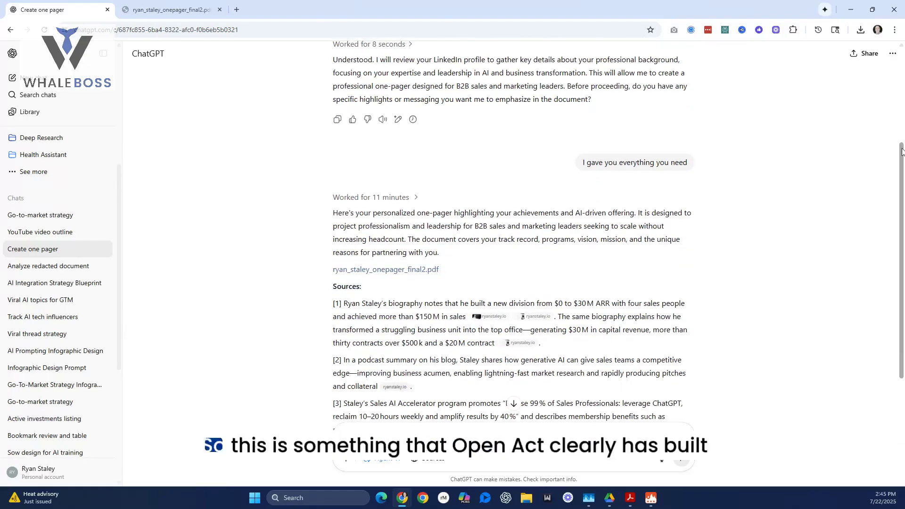
{"action": "left_click_drag", "start_coordinate": [903, 151], "coordinate": [902, 172]}
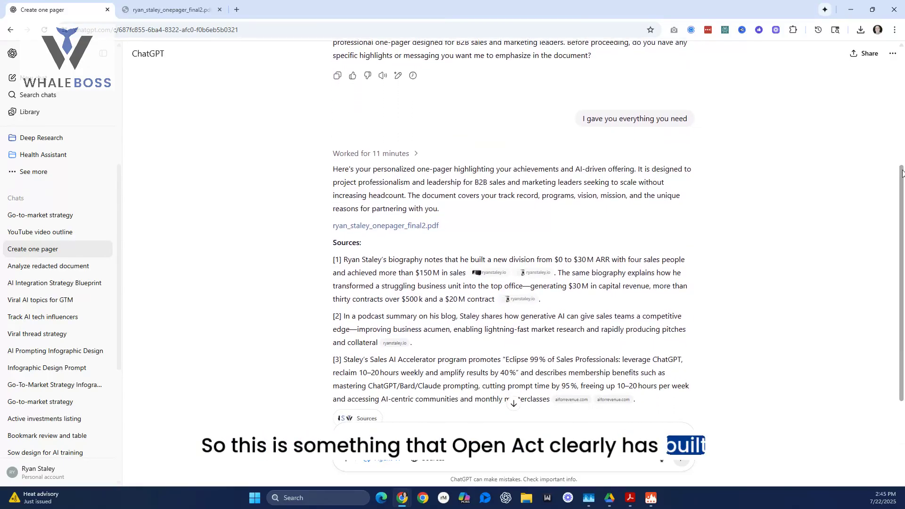
{"action": "left_click_drag", "start_coordinate": [903, 172], "coordinate": [803, 201]}
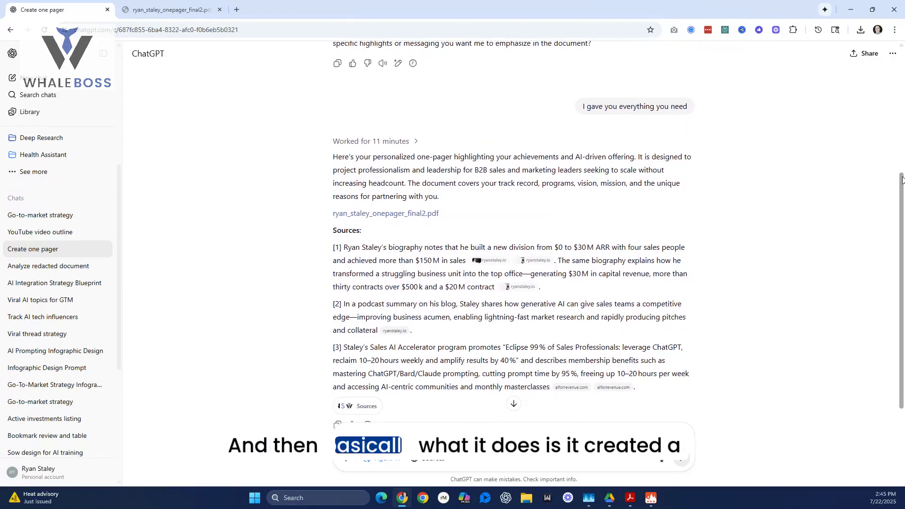
{"action": "key", "text": "ctrl+Tab"}
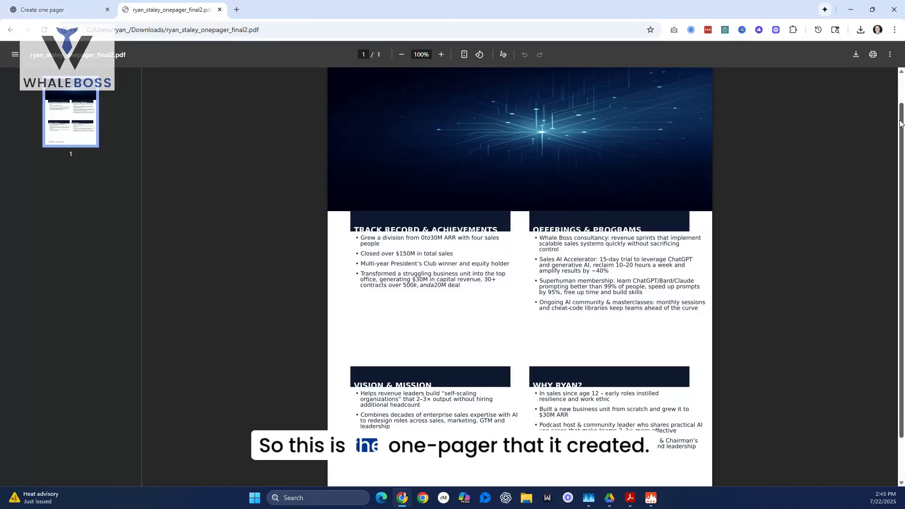
{"action": "left_click_drag", "start_coordinate": [902, 106], "coordinate": [894, 230]}
{"action": "left_click_drag", "start_coordinate": [902, 170], "coordinate": [902, 86]}
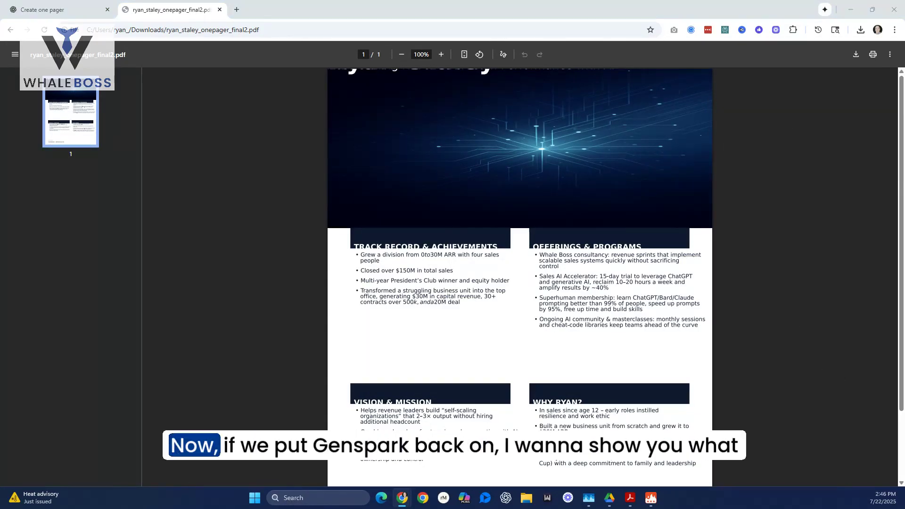
Step: Drag the Genspark one-pager window back over the PDF and maximize it
{"action": "left_click_drag", "start_coordinate": [877, 237], "coordinate": [614, 50]}
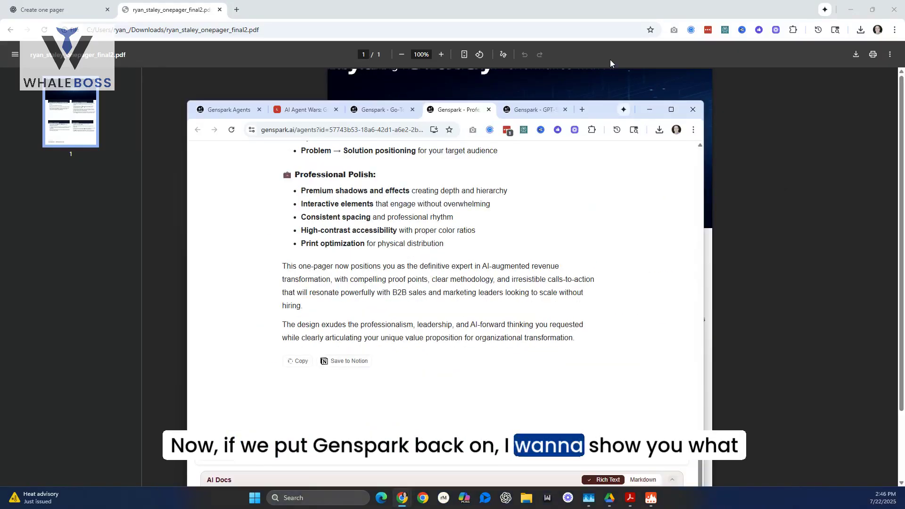
{"action": "left_click", "coordinate": [686, 51]}
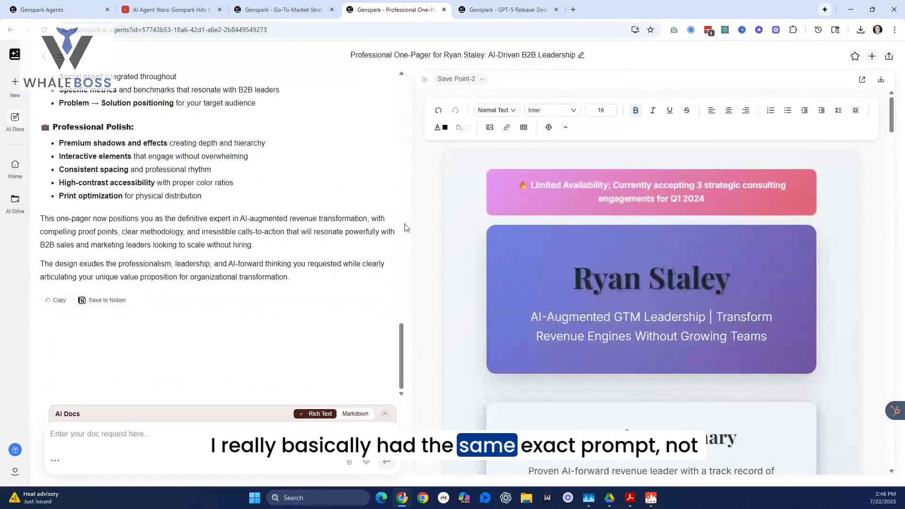
{"action": "scroll", "coordinate": [396, 226], "scroll_direction": "up", "scroll_amount": 10}
{"action": "scroll", "coordinate": [353, 107], "scroll_direction": "up", "scroll_amount": 10}
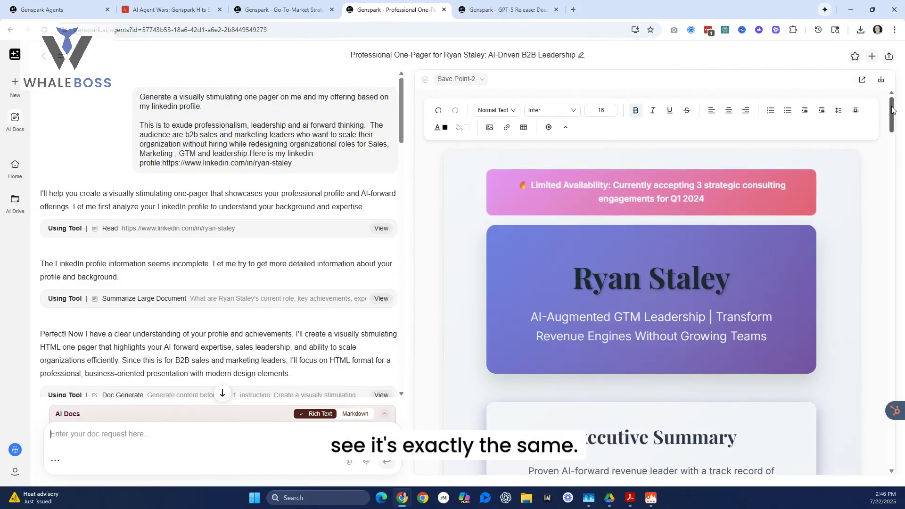
{"action": "left_click_drag", "start_coordinate": [893, 110], "coordinate": [893, 130]}
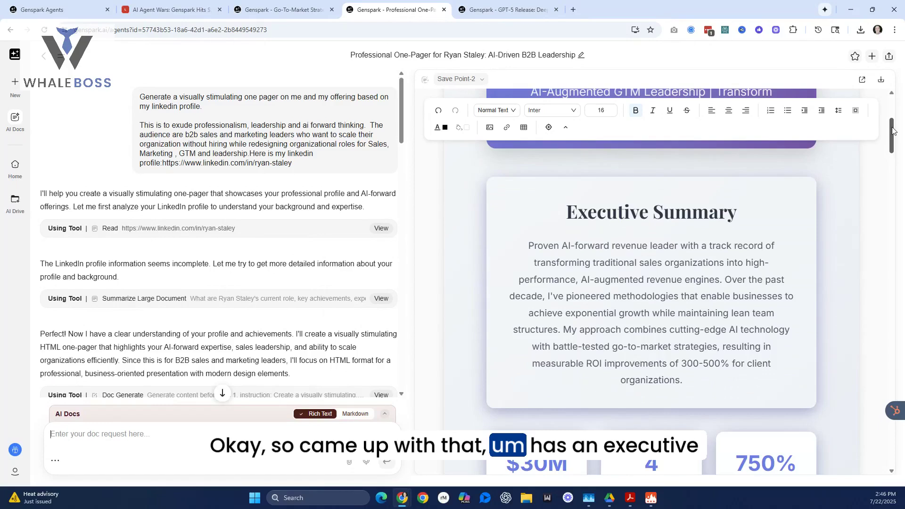
{"action": "left_click_drag", "start_coordinate": [893, 131], "coordinate": [884, 171]}
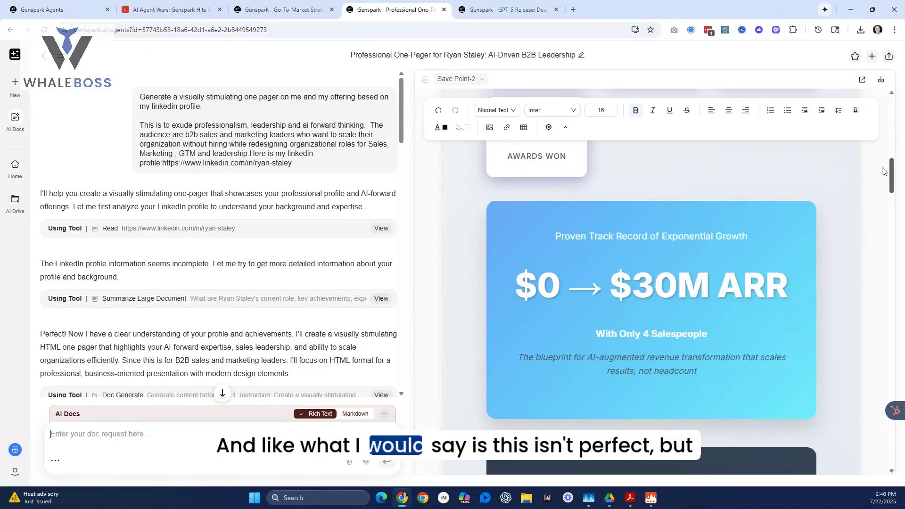
{"action": "left_click_drag", "start_coordinate": [882, 171], "coordinate": [879, 195]}
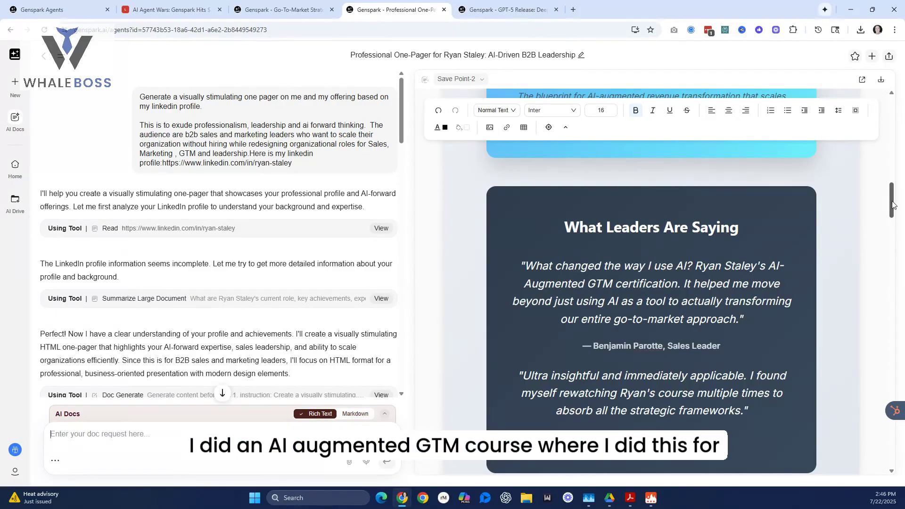
{"action": "scroll", "coordinate": [893, 205], "scroll_direction": "down", "scroll_amount": 1}
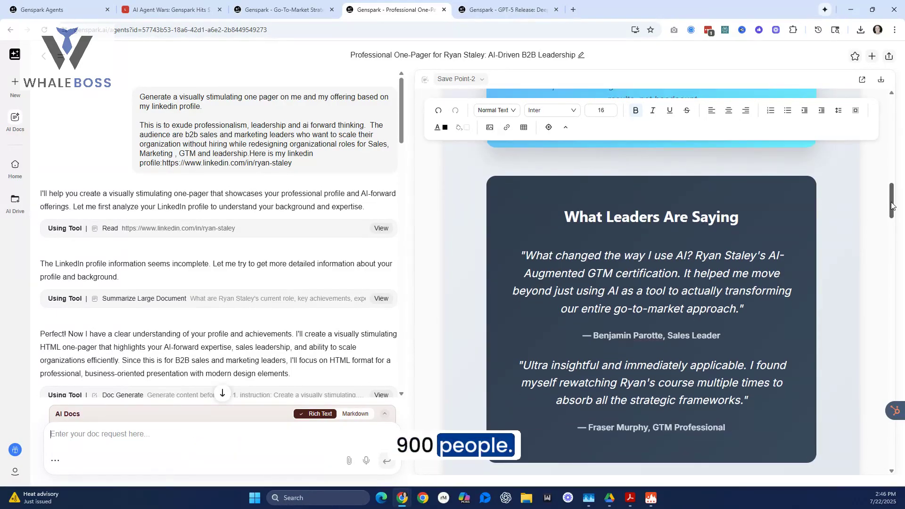
{"action": "scroll", "coordinate": [892, 205], "scroll_direction": "down", "scroll_amount": 1}
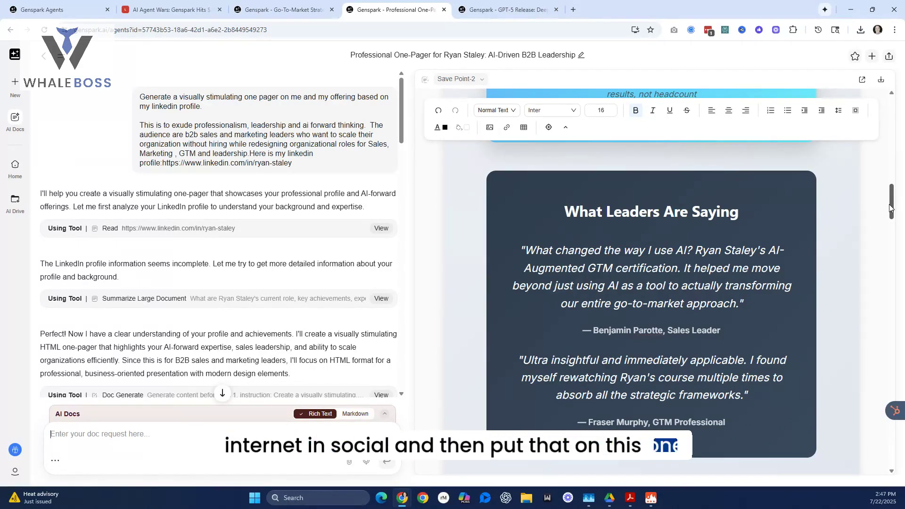
{"action": "left_click_drag", "start_coordinate": [891, 207], "coordinate": [891, 242]}
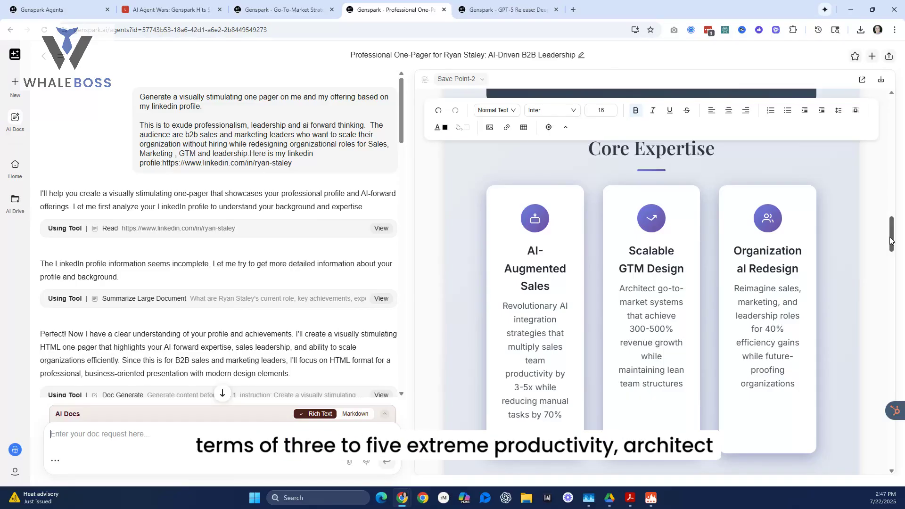
{"action": "left_click_drag", "start_coordinate": [891, 240], "coordinate": [891, 268]}
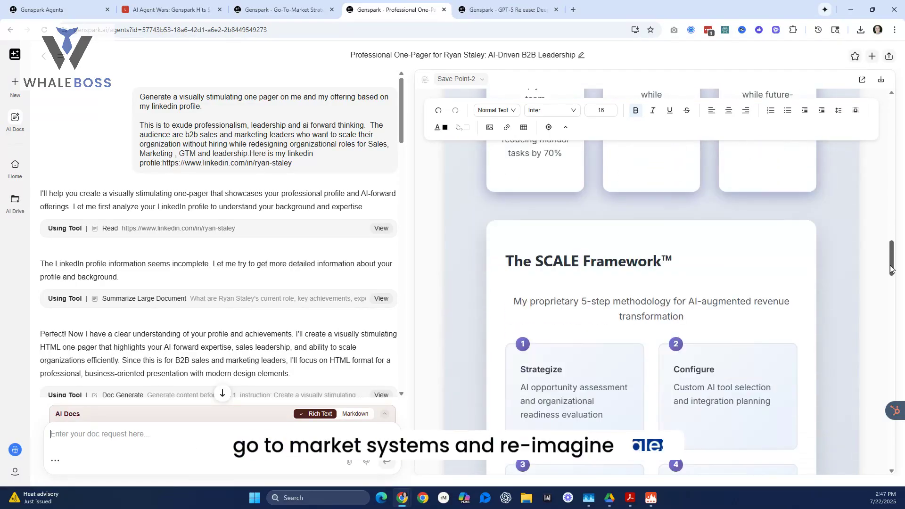
{"action": "scroll", "coordinate": [892, 269], "scroll_direction": "down", "scroll_amount": 1}
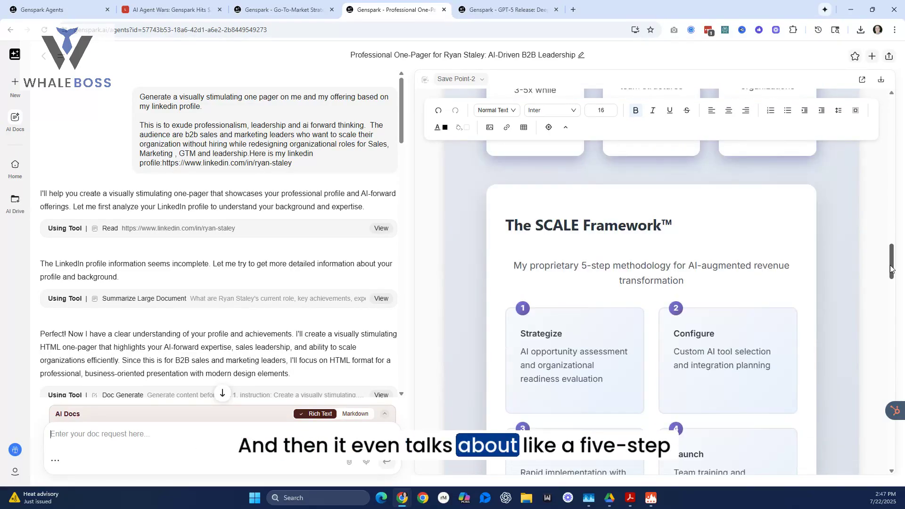
{"action": "left_click_drag", "start_coordinate": [892, 269], "coordinate": [892, 357]}
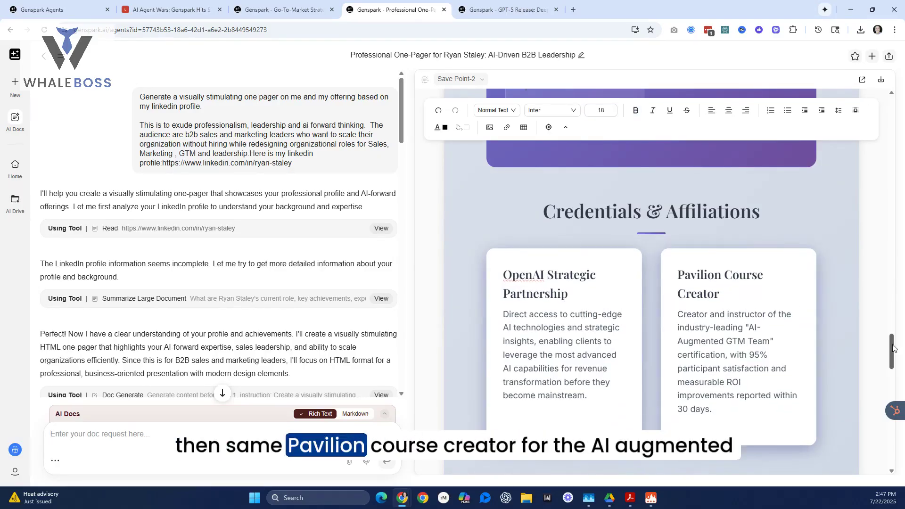
{"action": "left_click_drag", "start_coordinate": [894, 347], "coordinate": [877, 444]}
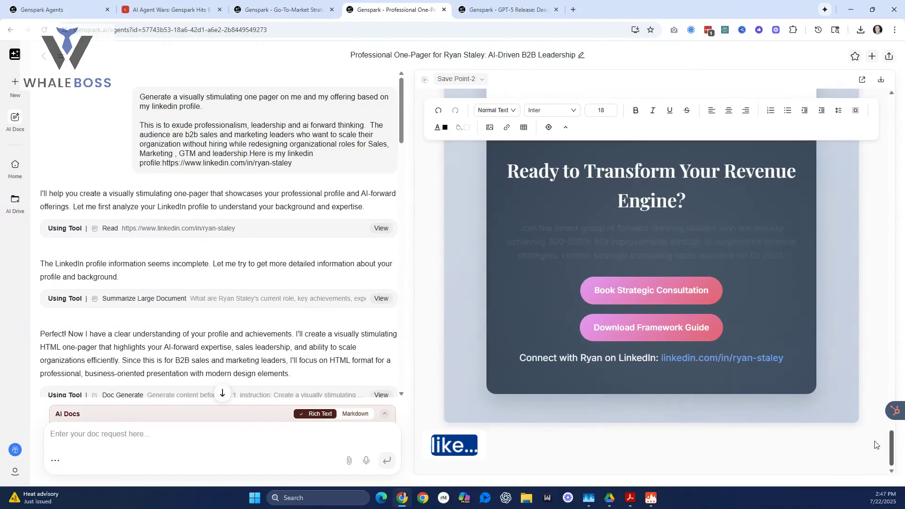